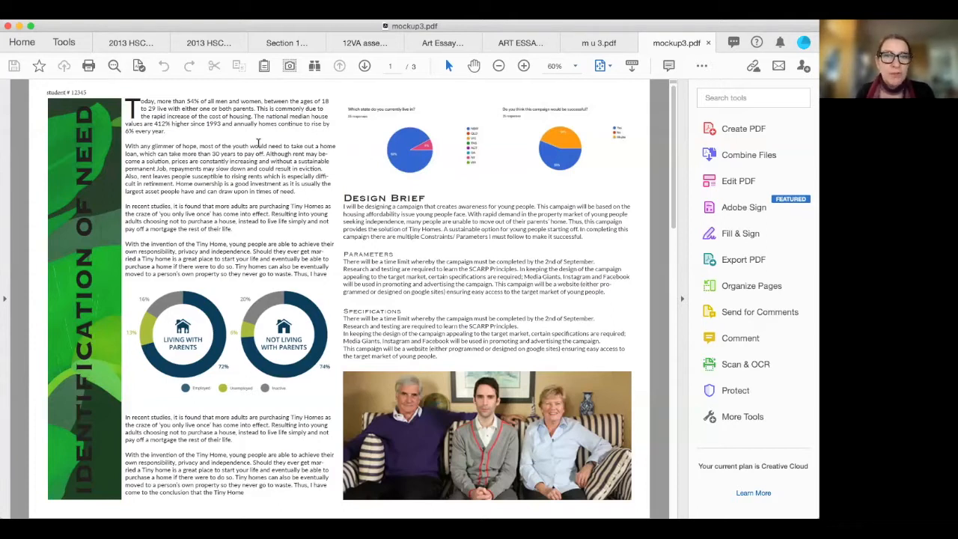
# Look over the pages of the mockup PDF and the finished Need.indd layout in InDesign as references.
pyautogui.scroll(-3, 482, 205)
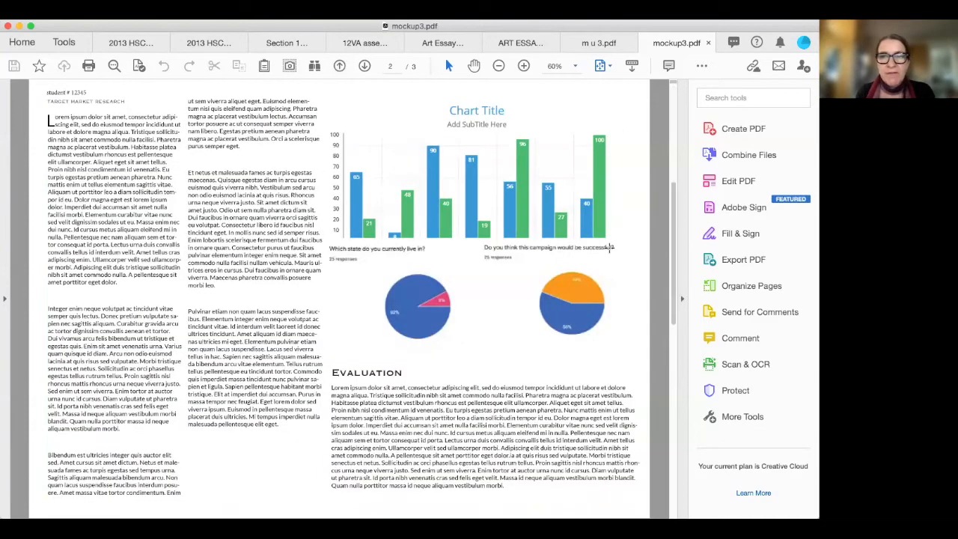
pyautogui.scroll(-3, 484, 205)
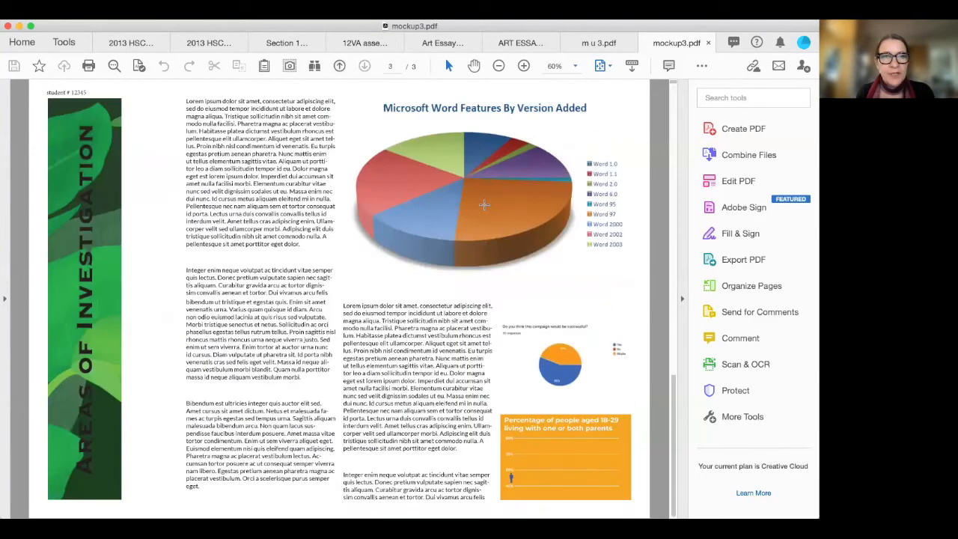
pyautogui.scroll(6, 484, 204)
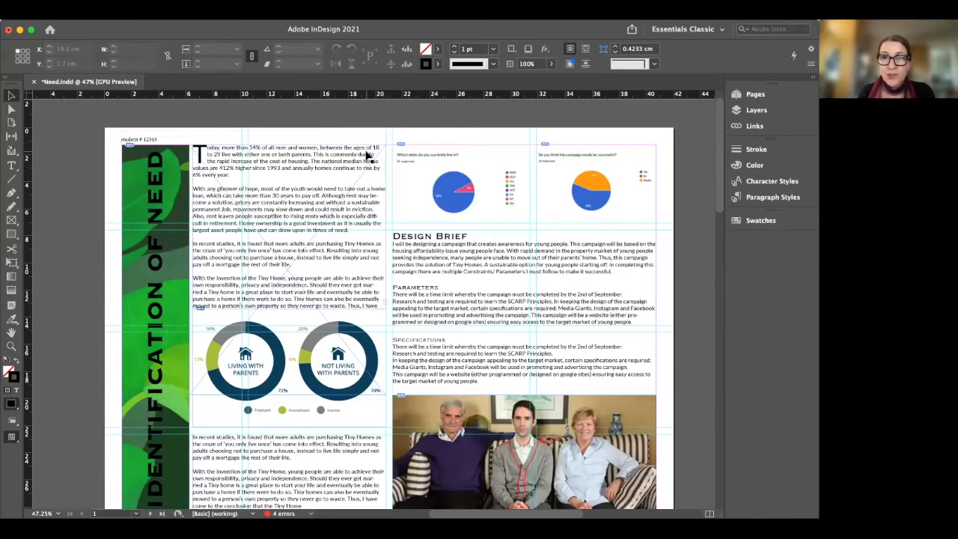
pyautogui.scroll(-1, 209, 180)
pyautogui.scroll(-2, 210, 180)
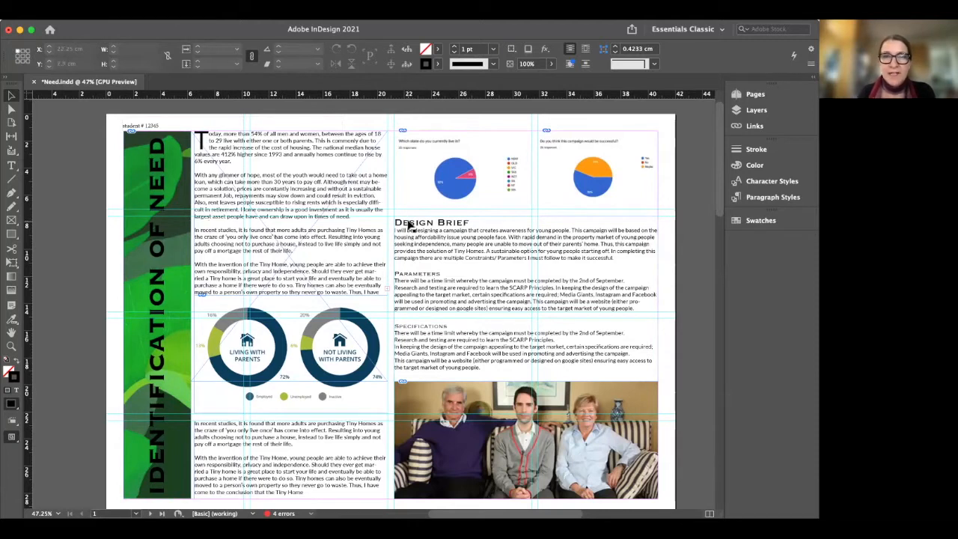
pyautogui.scroll(2, 460, 220)
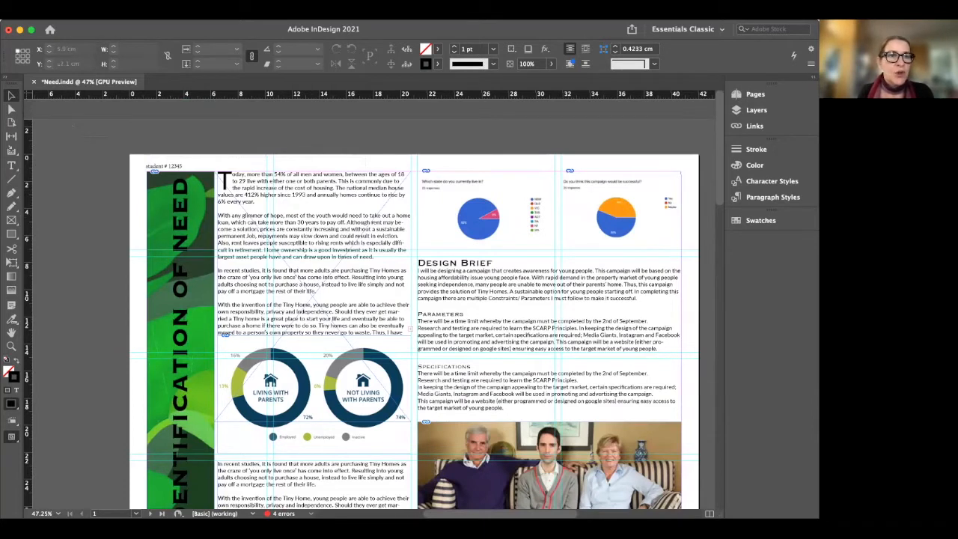
# Start a new document from the A3 print preset and name it Mockup3_ followed by the author's first name.
pyautogui.click(82, 9)
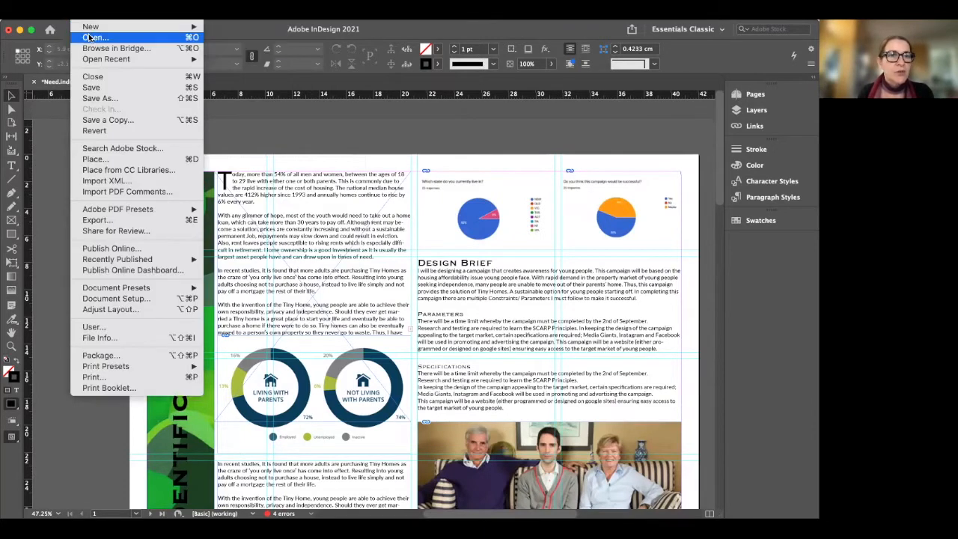
pyautogui.moveTo(88, 29)
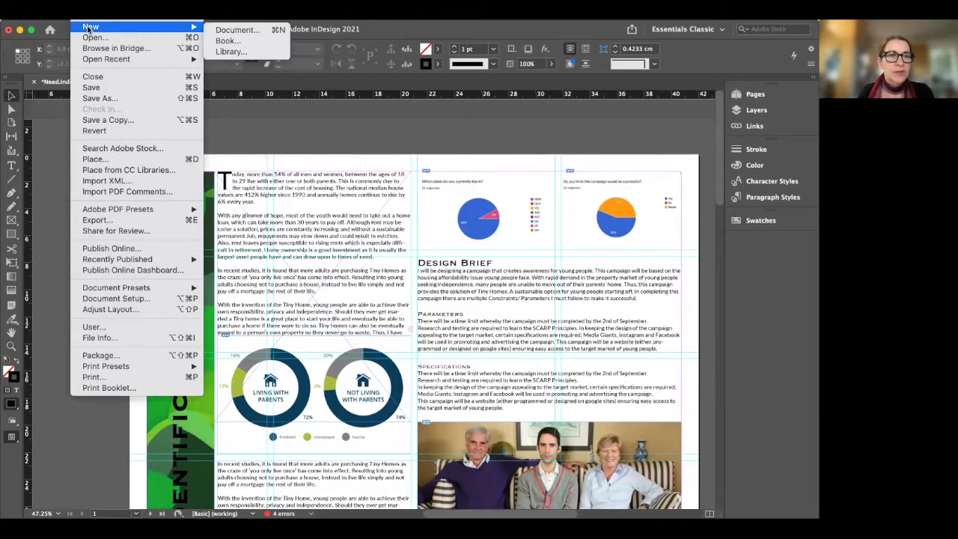
pyautogui.click(225, 31)
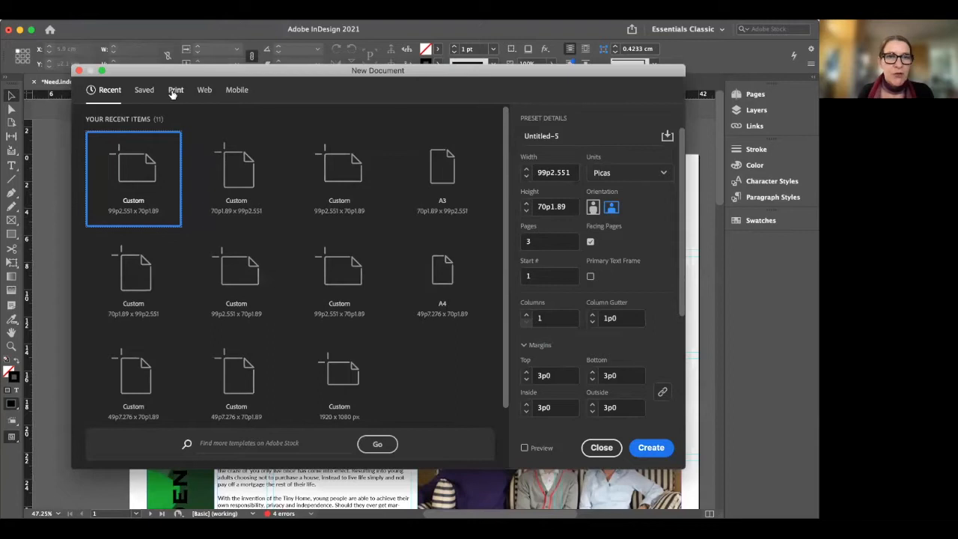
pyautogui.click(176, 90)
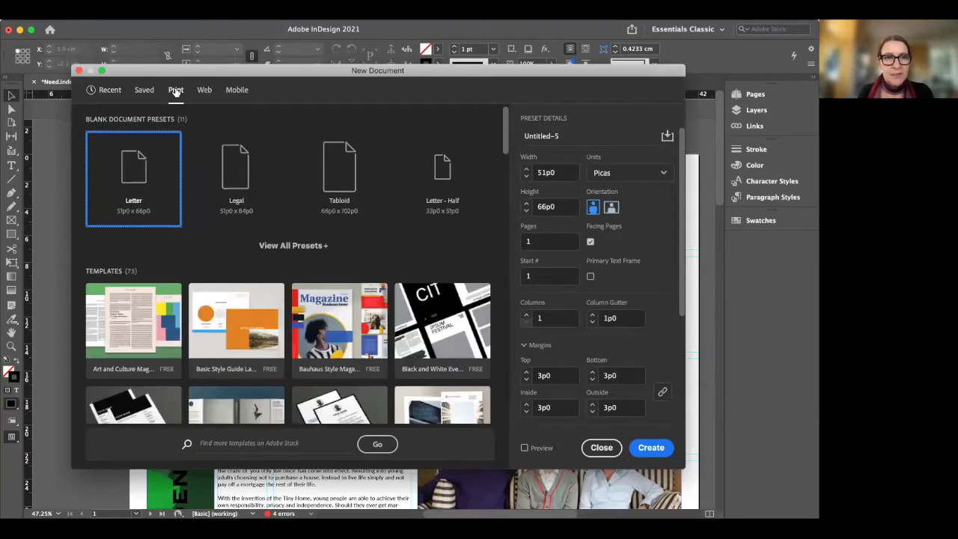
pyautogui.click(277, 244)
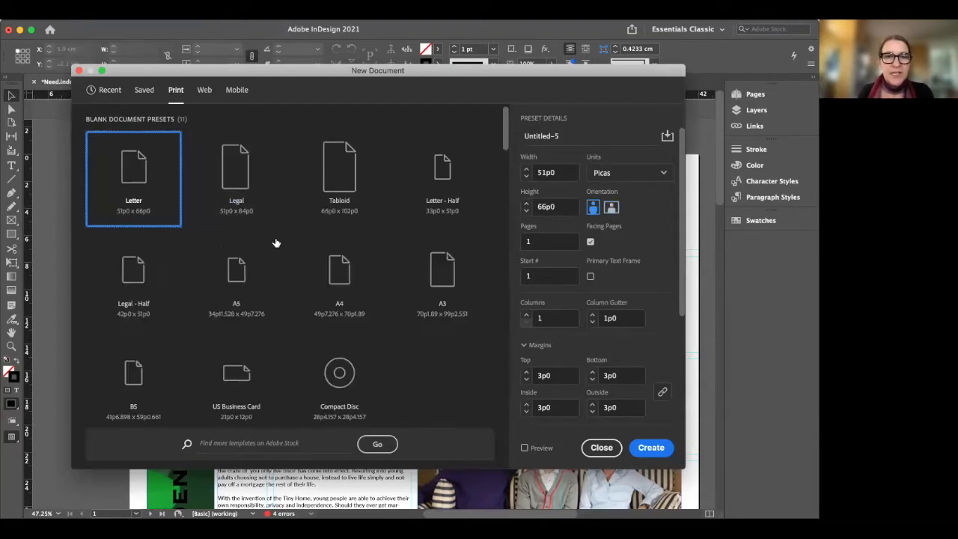
pyautogui.click(441, 268)
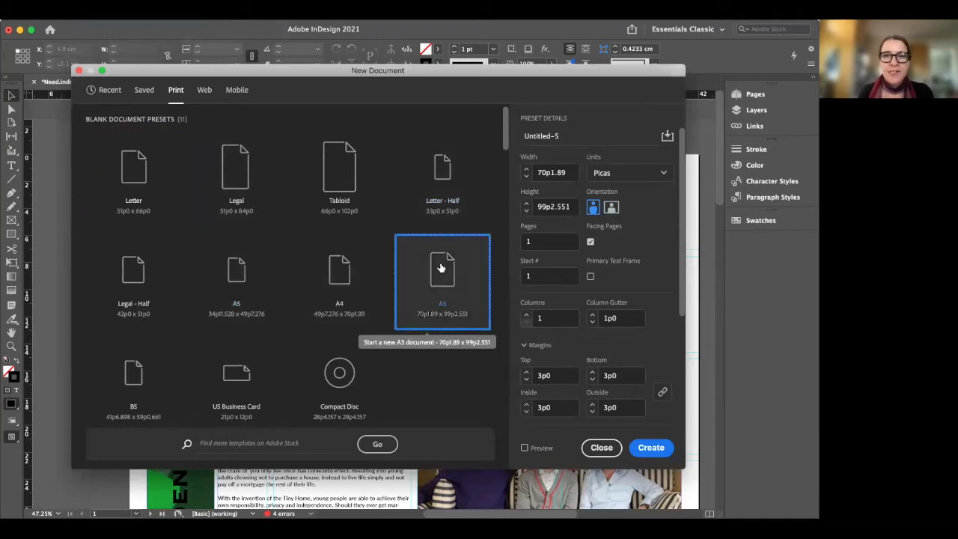
pyautogui.press('Tab')
pyautogui.write('Mockup3_hanna')
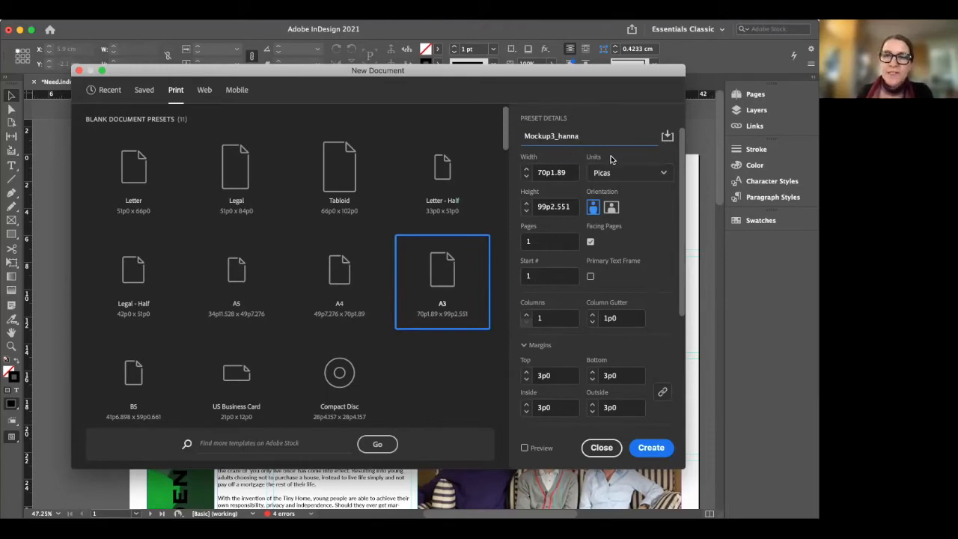
# Set the new document's units to centimeters, its orientation to landscape, and turn off facing pages.
pyautogui.click(663, 175)
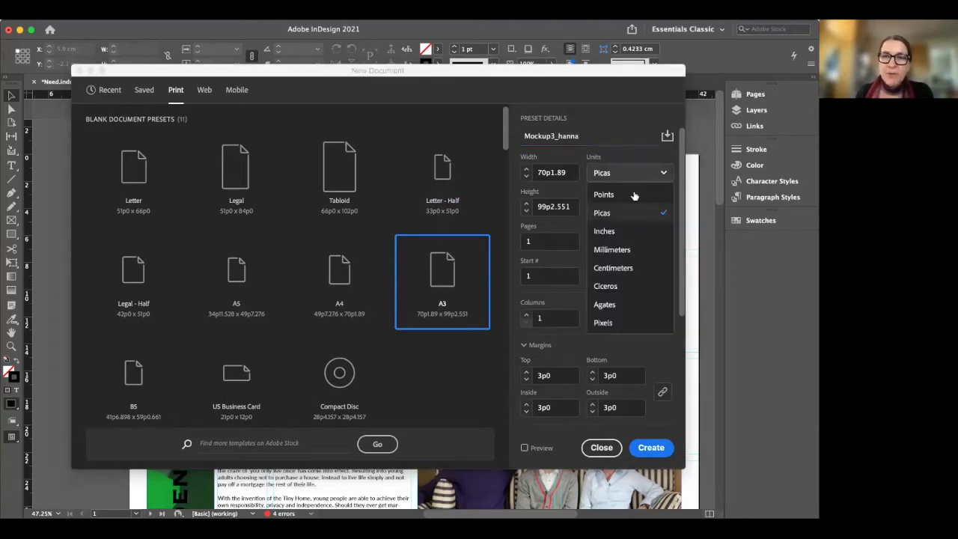
pyautogui.click(601, 268)
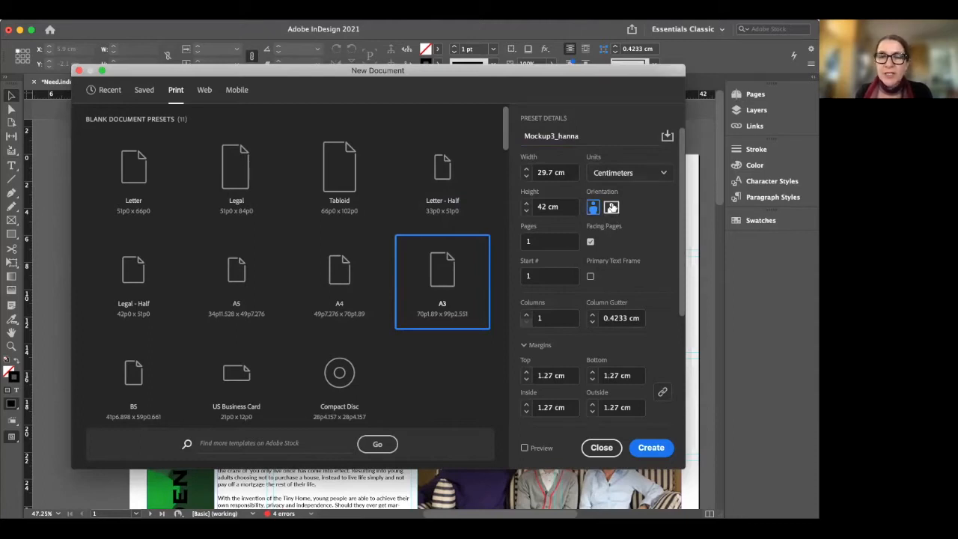
pyautogui.click(612, 207)
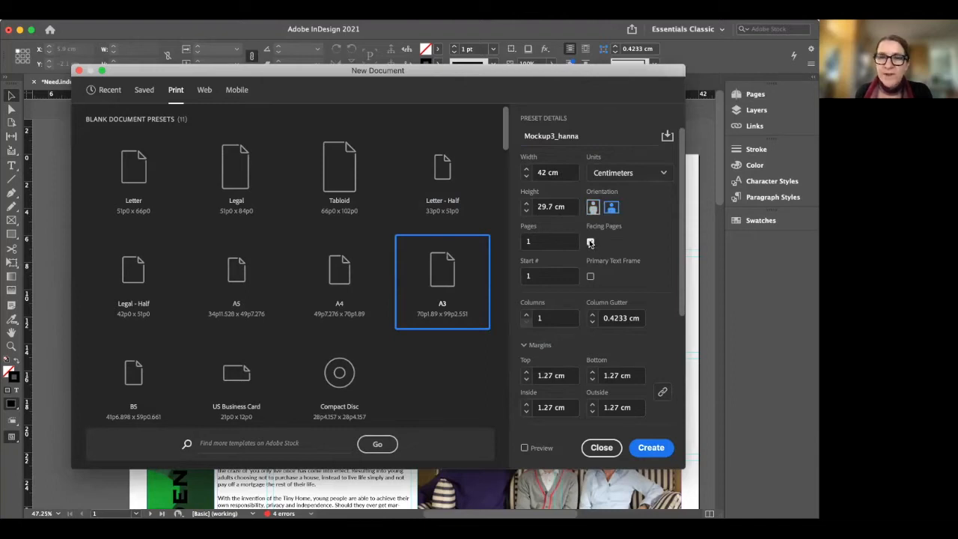
pyautogui.click(590, 242)
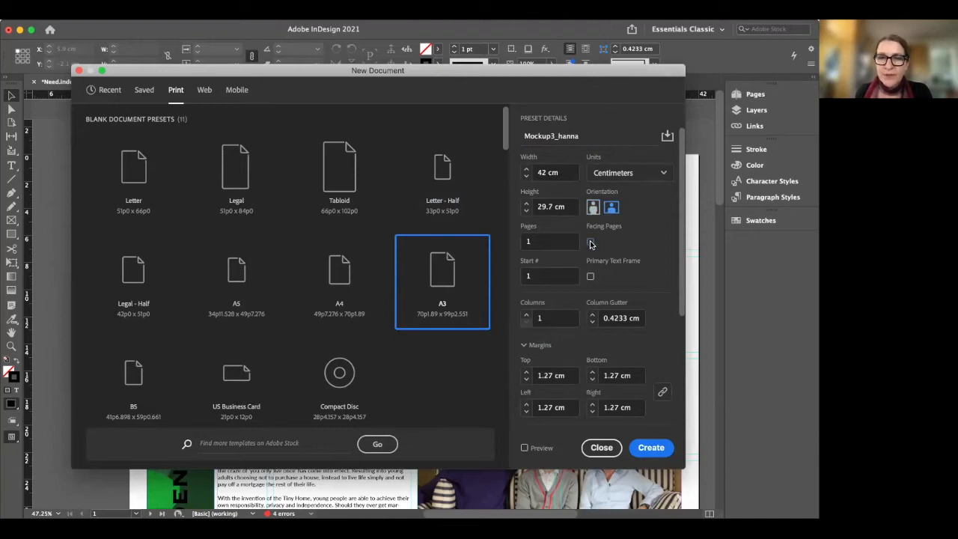
# Set the number of pages to 3 and create the document.
pyautogui.scroll(-3, 606, 245)
pyautogui.scroll(-2, 606, 245)
pyautogui.scroll(5, 605, 244)
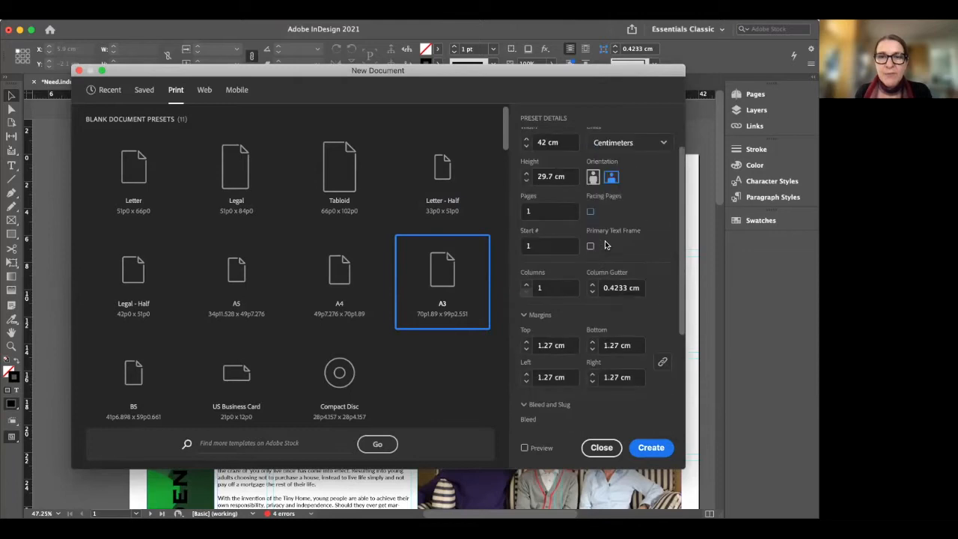
pyautogui.scroll(1, 606, 244)
pyautogui.click(533, 240)
pyautogui.moveTo(533, 241); pyautogui.dragTo(523, 240)
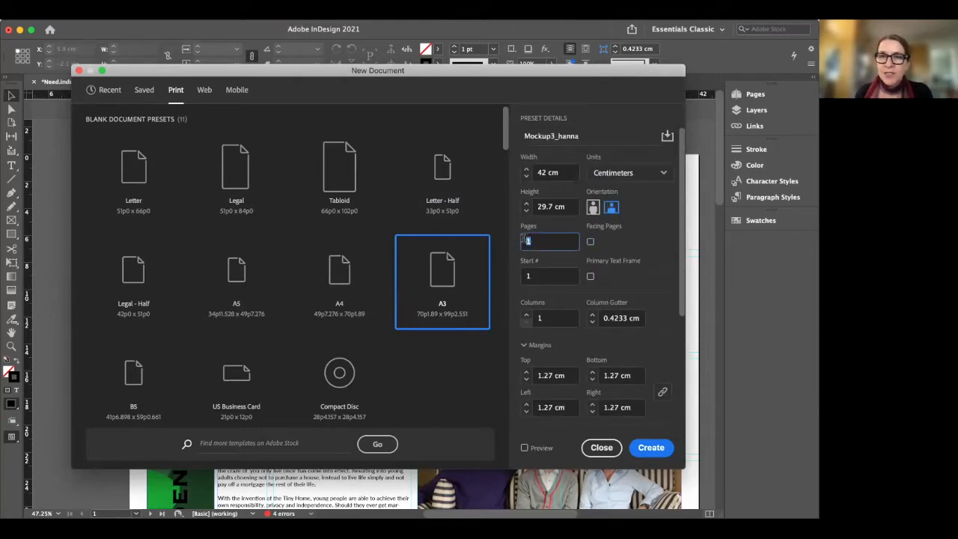
pyautogui.write('3')
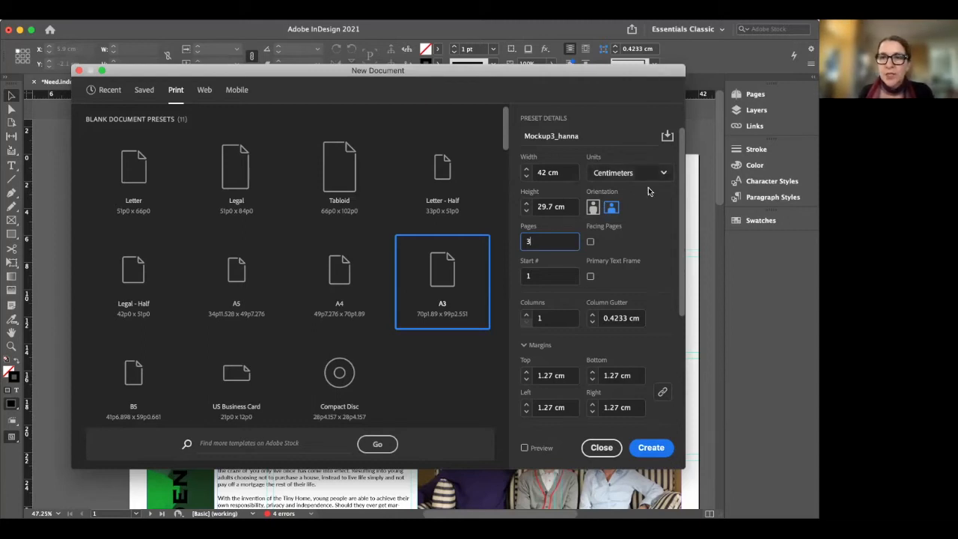
pyautogui.click(650, 447)
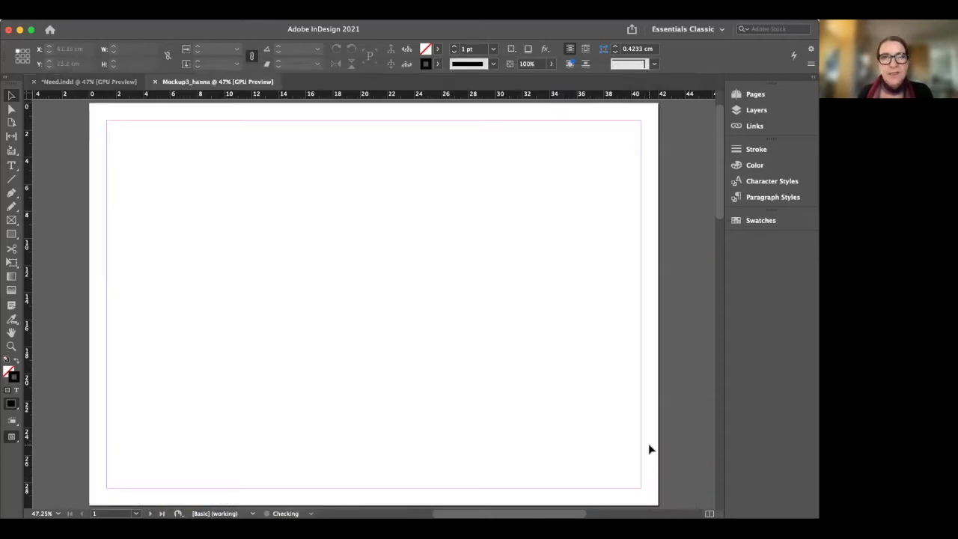
# Switch to the Advanced workspace and check the new document's page list.
pyautogui.click(718, 33)
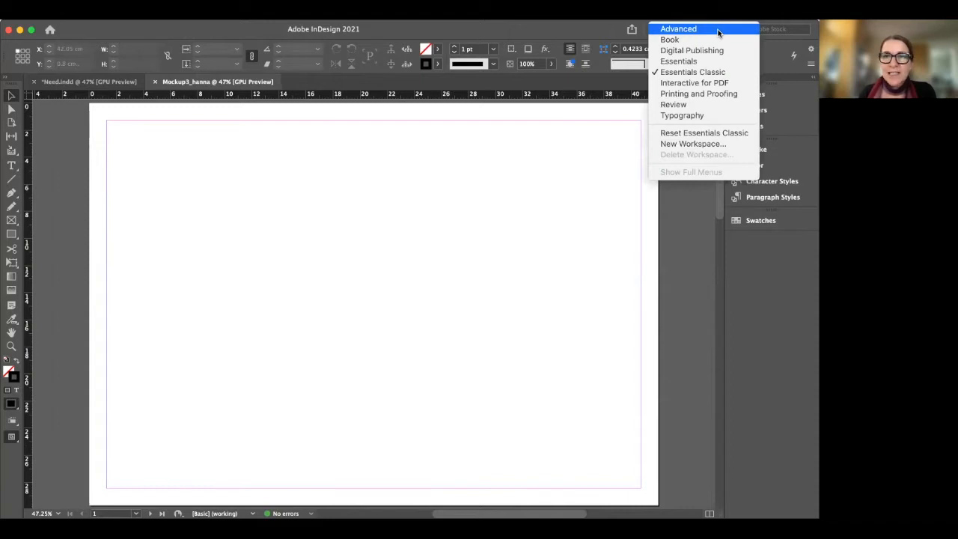
pyautogui.click(717, 31)
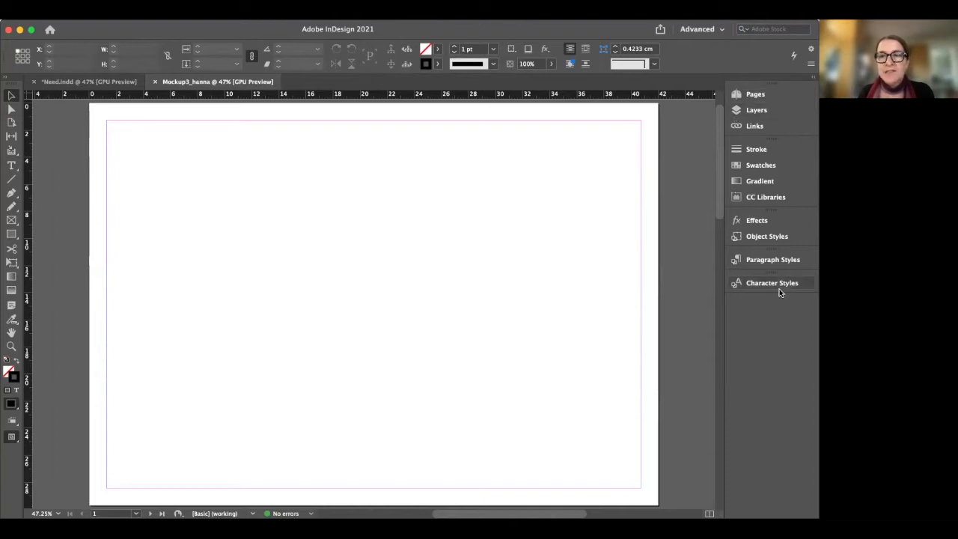
pyautogui.click(750, 95)
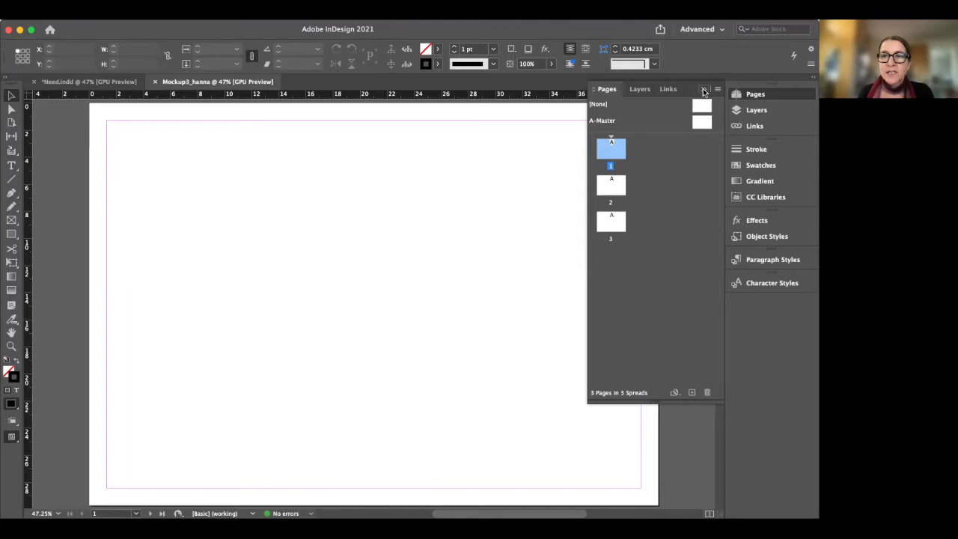
pyautogui.click(704, 90)
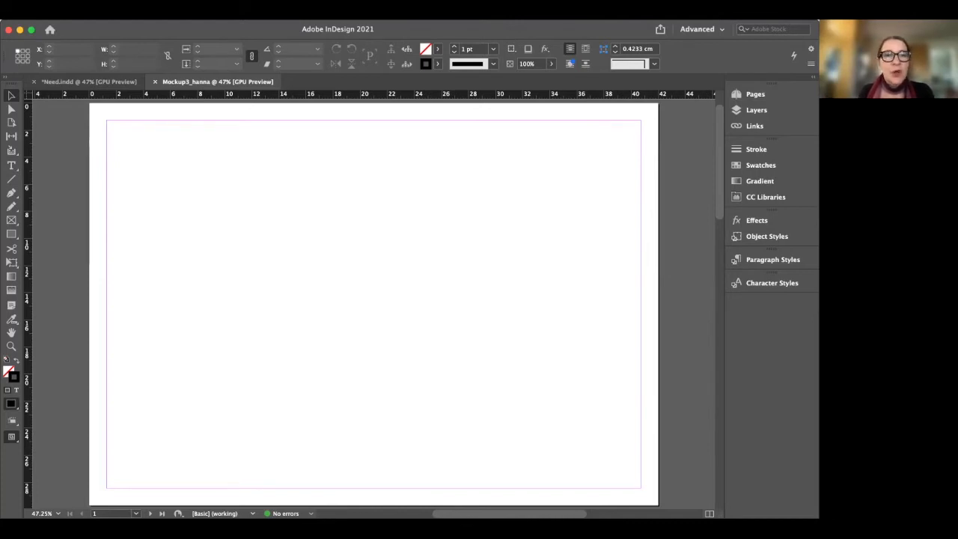
# Display Paragraph Styles and dock it between Gradient and CC Libraries.
pyautogui.click(293, 13)
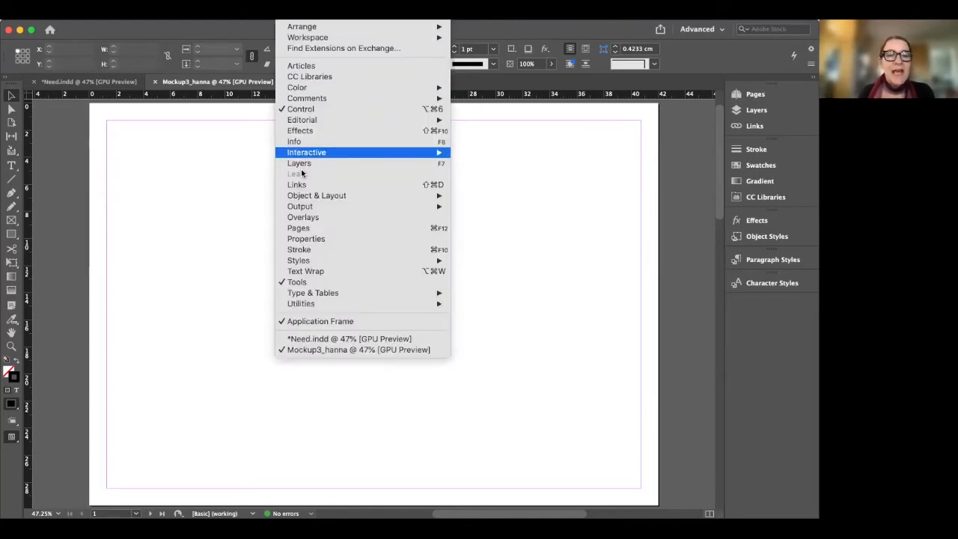
pyautogui.moveTo(295, 260)
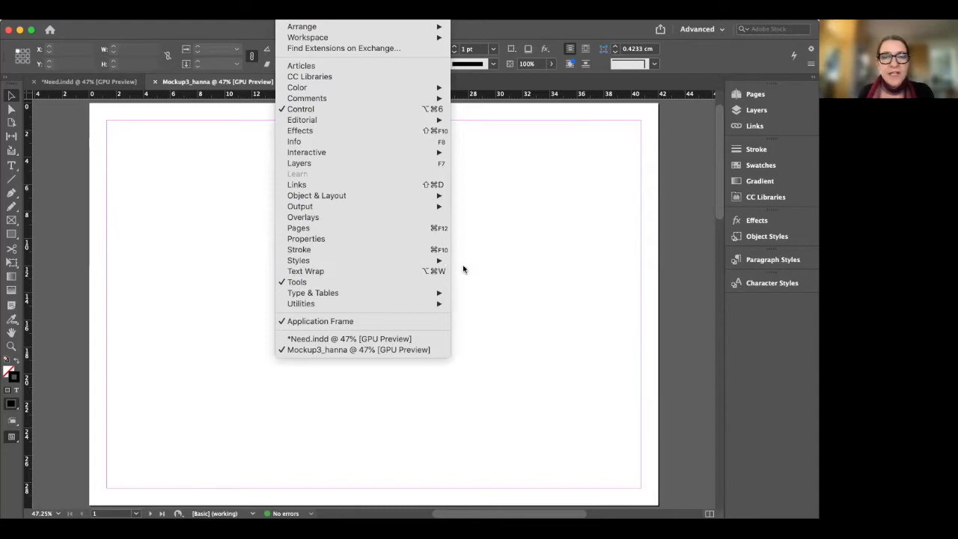
pyautogui.click(484, 296)
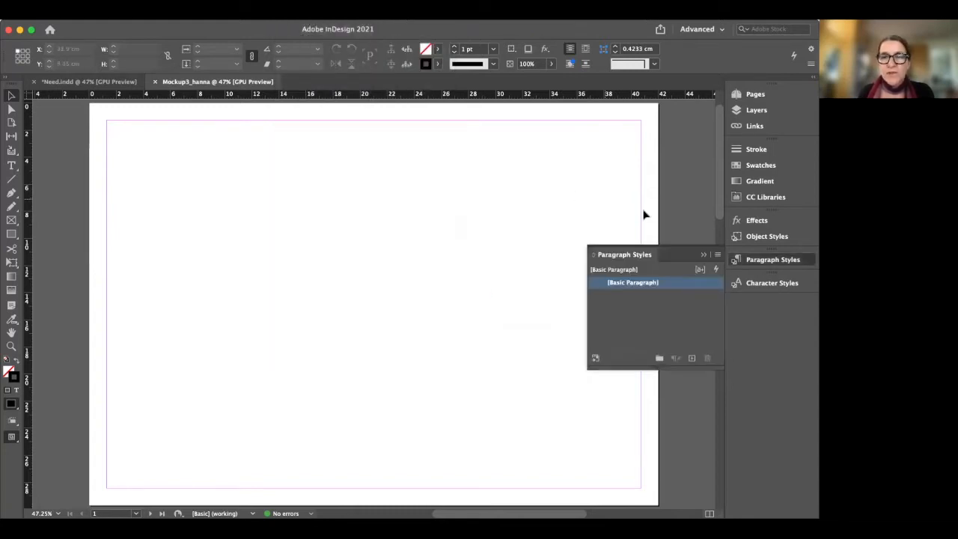
pyautogui.moveTo(645, 255); pyautogui.dragTo(779, 182)
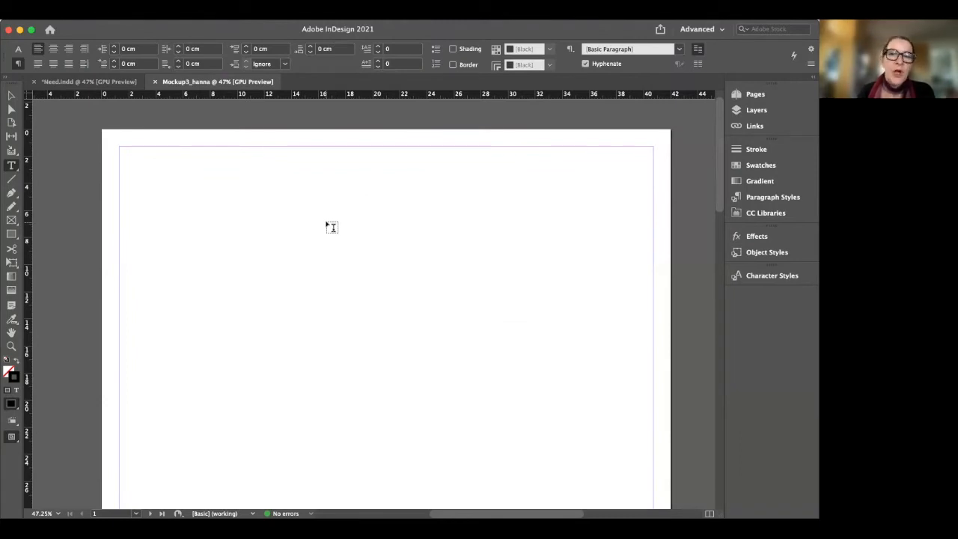
# Look through the three blank landscape pages of the new document.
pyautogui.scroll(-10, 331, 227)
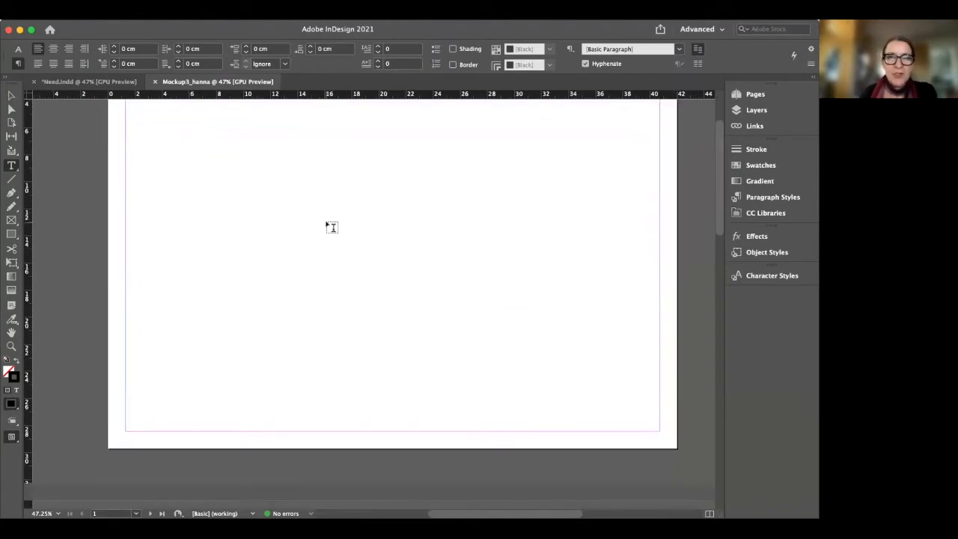
pyautogui.scroll(-5, 332, 231)
pyautogui.scroll(3, 332, 231)
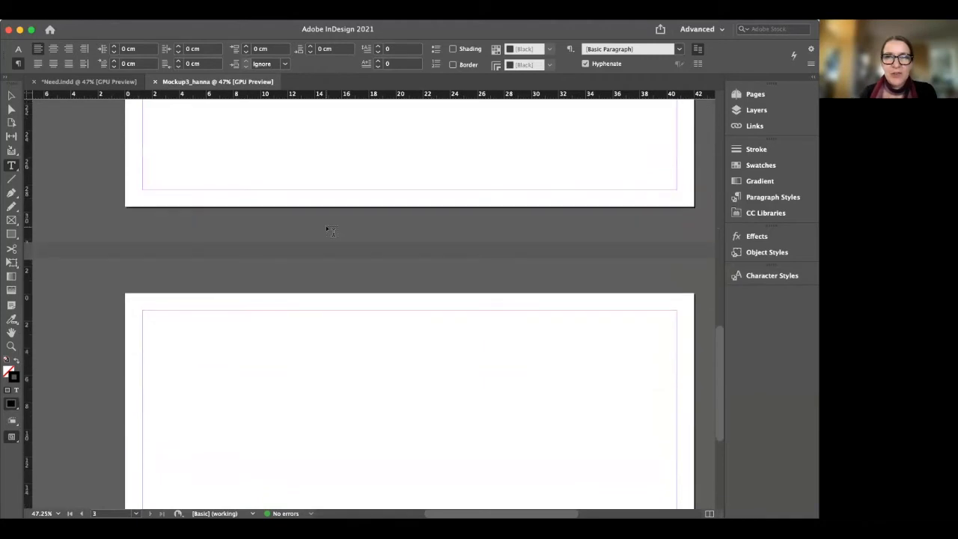
pyautogui.scroll(-5, 332, 231)
pyautogui.hscroll(4, 331, 231)
pyautogui.scroll(-2, 331, 231)
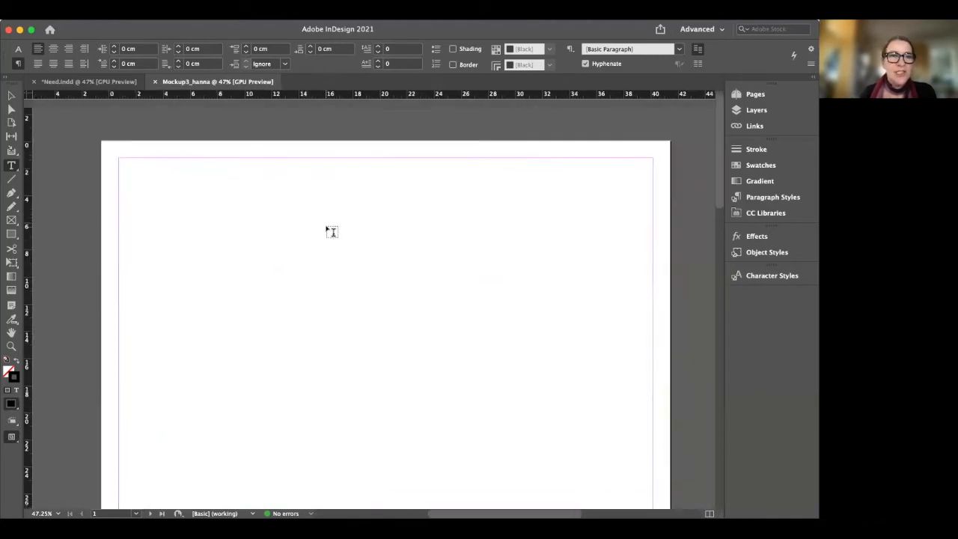
pyautogui.scroll(1, 332, 231)
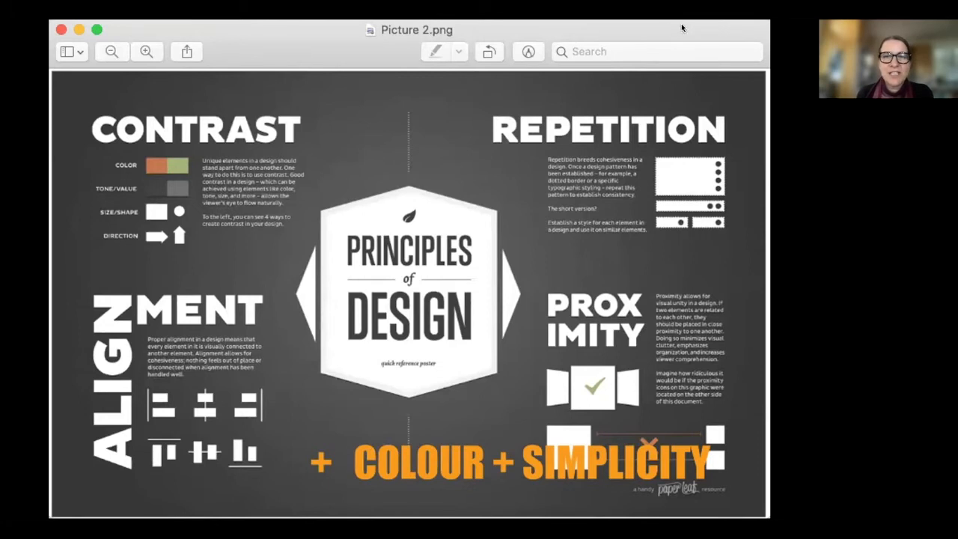
# Switch back to InDesign and create guides on A-Master with 4 rows and 8 columns, fitted to the margins.
pyautogui.press('super+Tab')
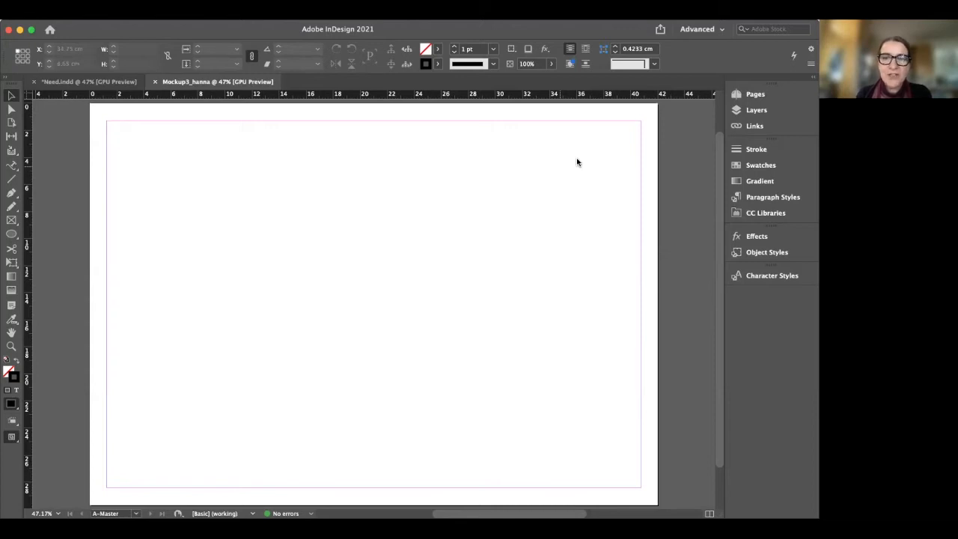
pyautogui.click(755, 95)
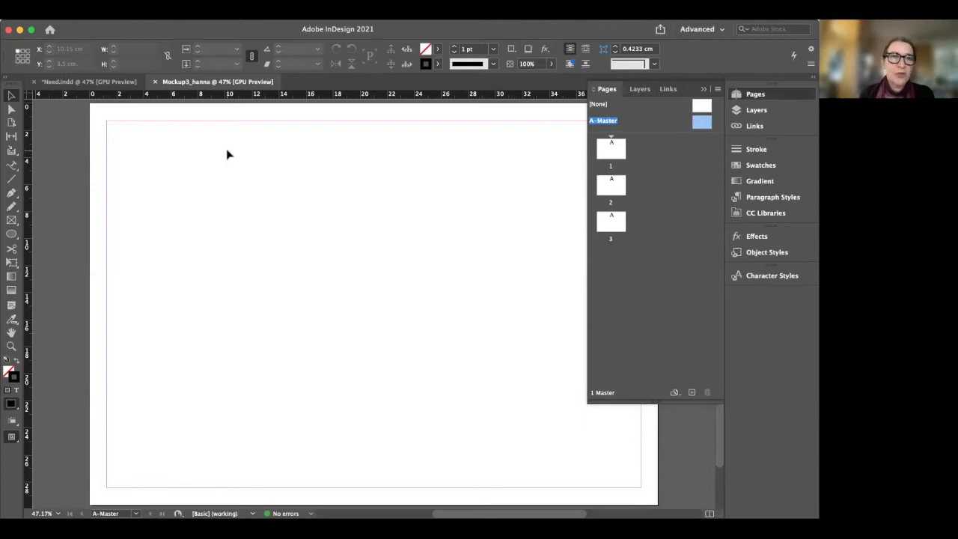
pyautogui.click(138, 9)
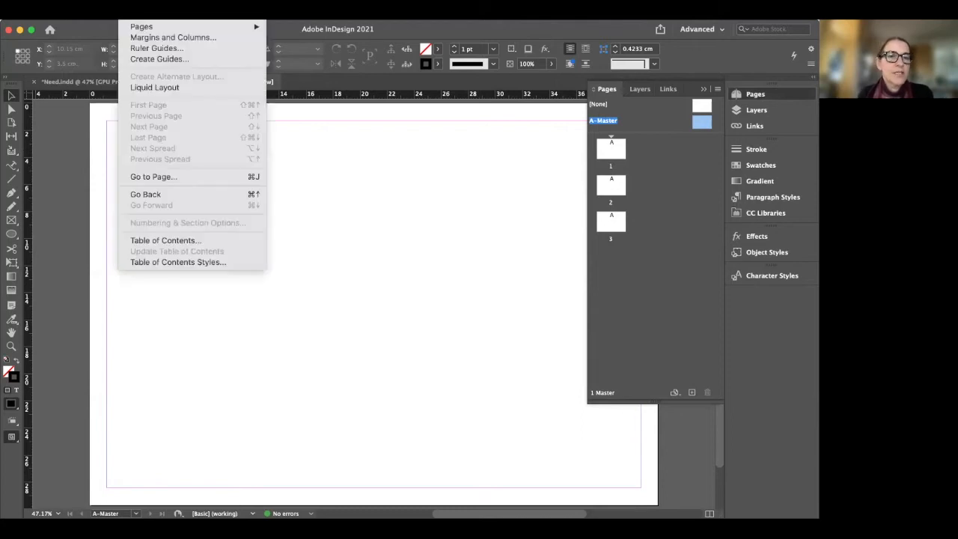
pyautogui.click(143, 60)
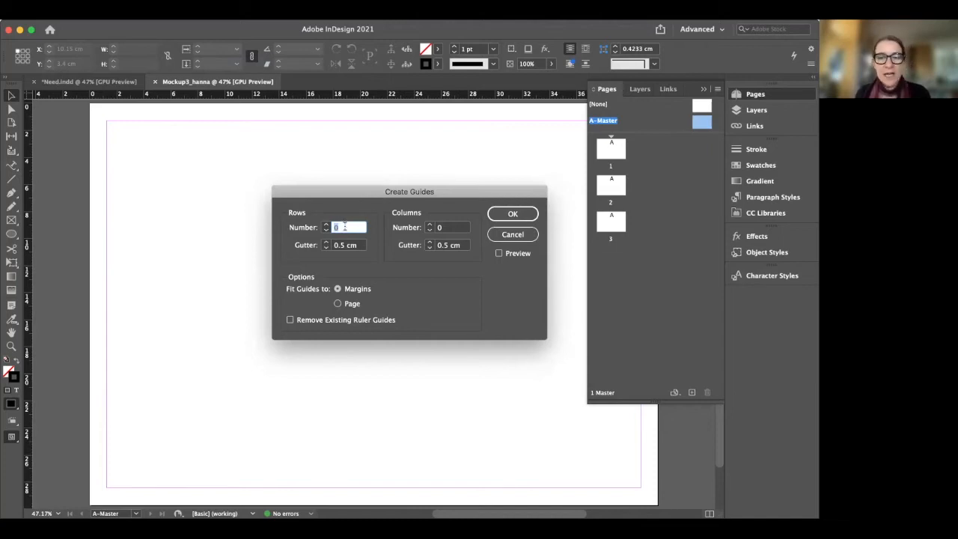
pyautogui.write('4')
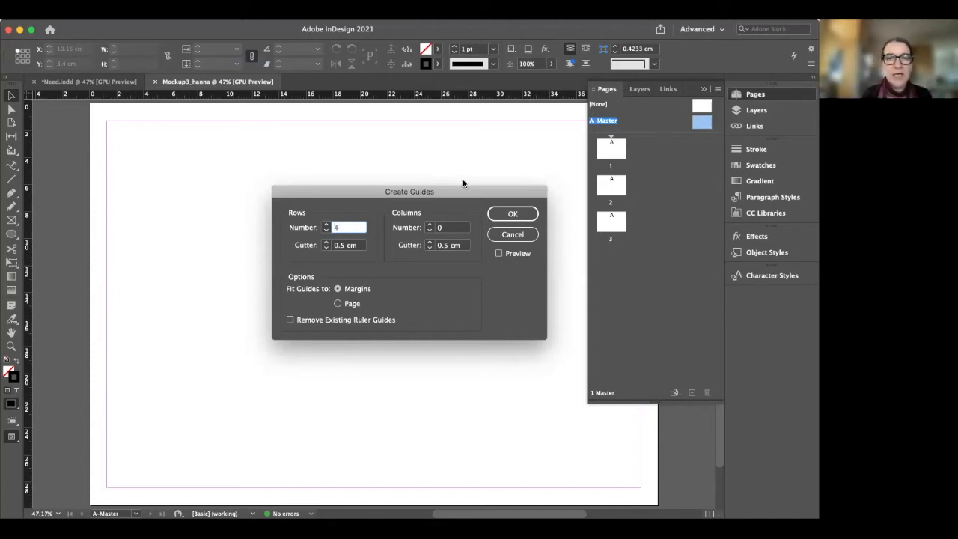
pyautogui.click(449, 228)
pyautogui.write('8')
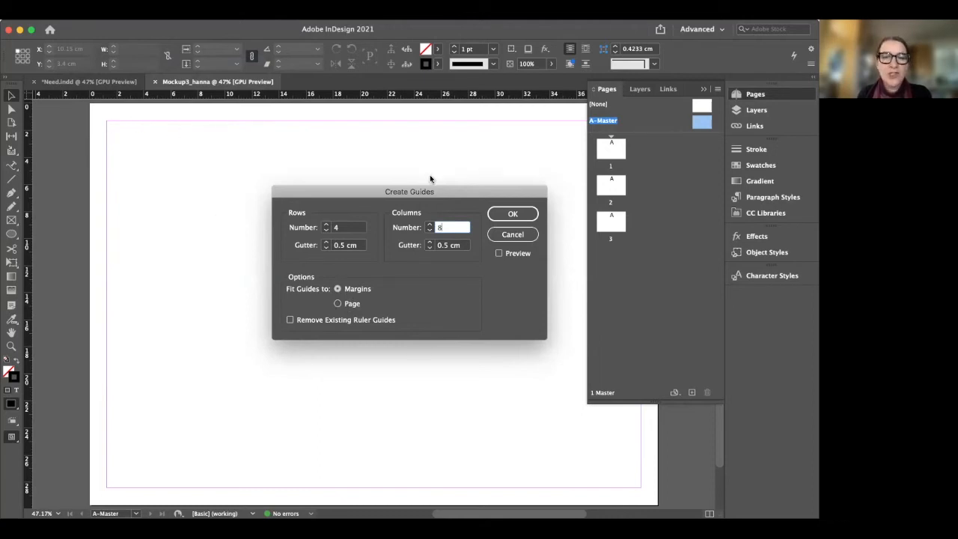
pyautogui.click(511, 215)
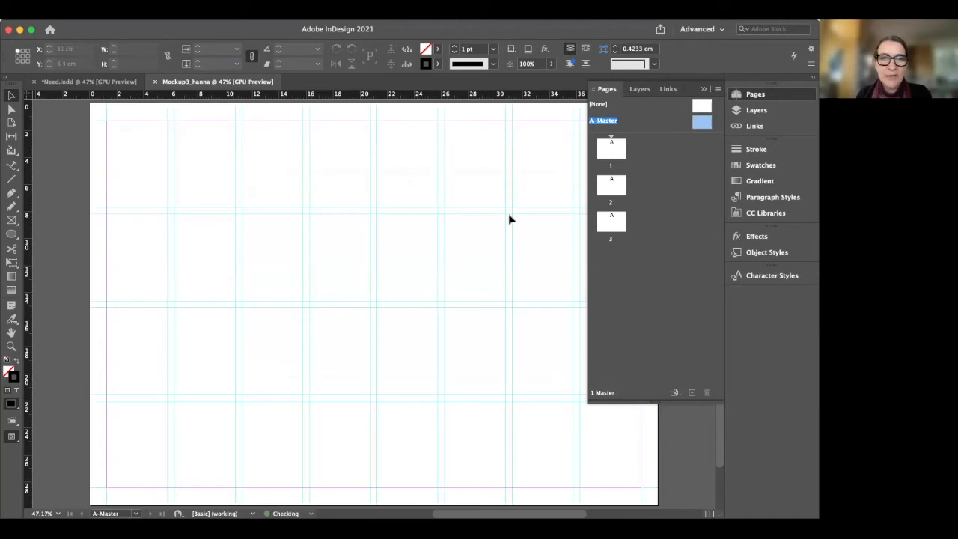
# Check the guide grid on the document pages.
pyautogui.click(610, 185)
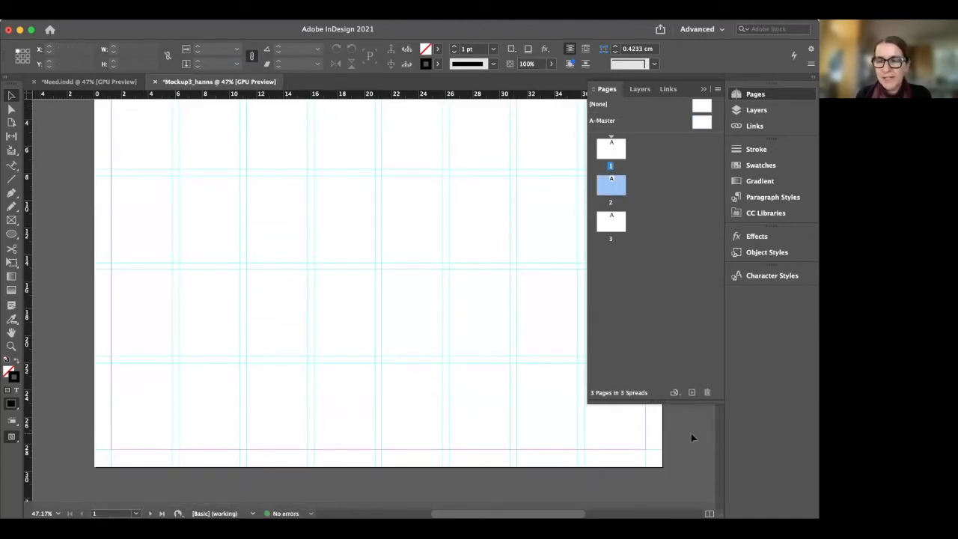
pyautogui.scroll(-3, 691, 438)
pyautogui.scroll(-10, 691, 438)
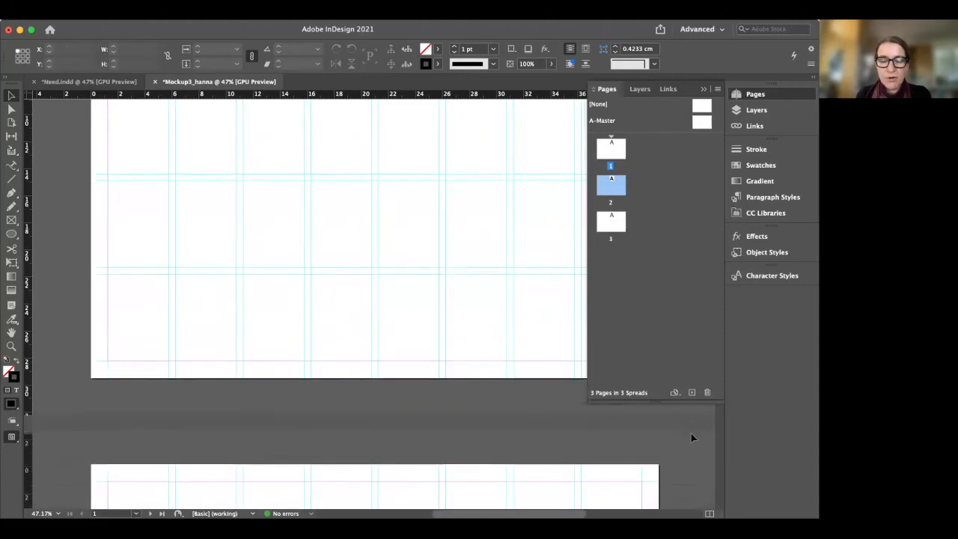
pyautogui.scroll(-8, 692, 438)
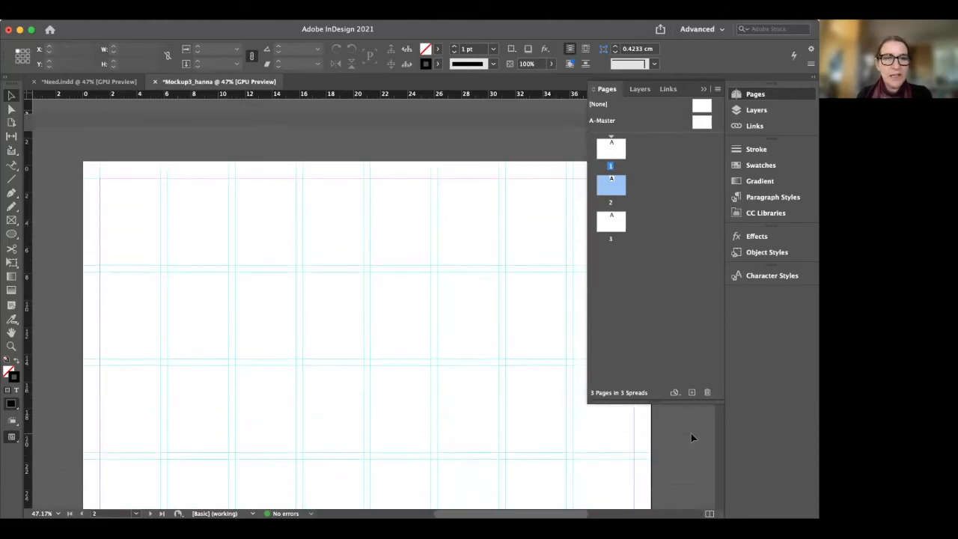
pyautogui.scroll(10, 691, 437)
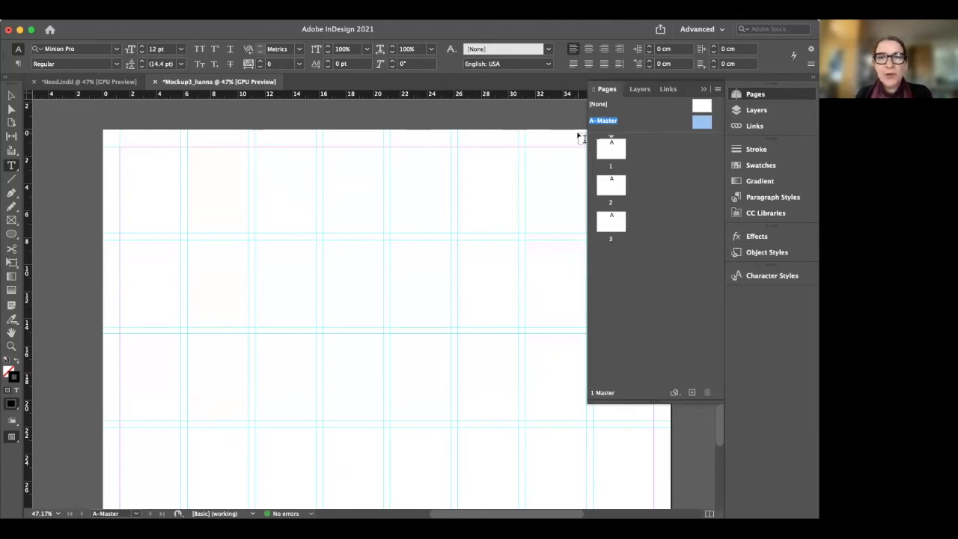
# Add a text frame in A-Master's top margin above the first column, enter "student #" with the student number, and move it down one line.
pyautogui.doubleClick(705, 124)
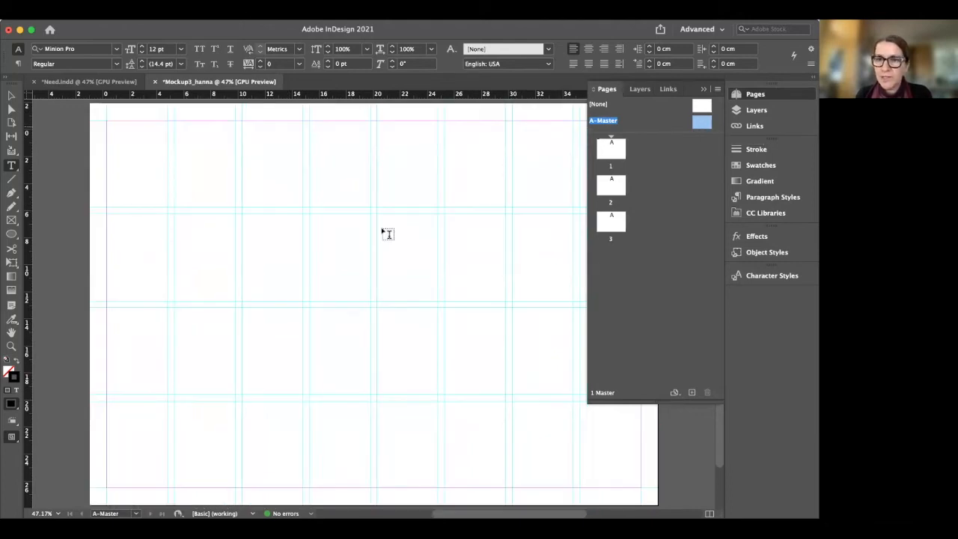
pyautogui.scroll(2, 347, 247)
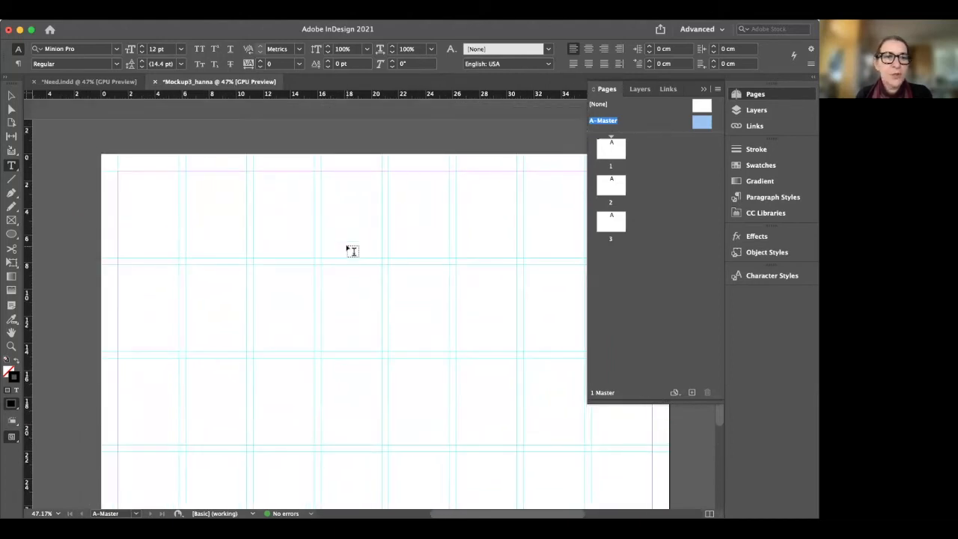
pyautogui.click(11, 163)
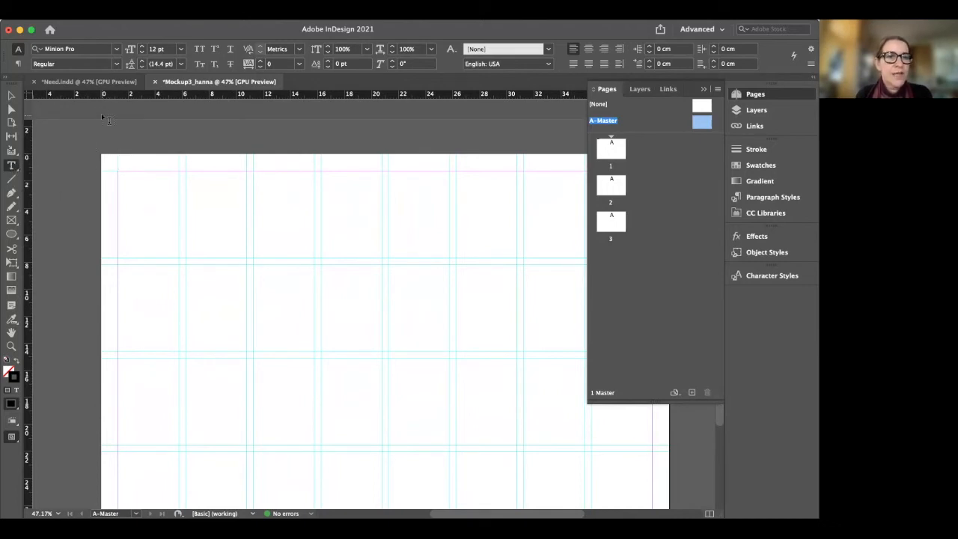
pyautogui.moveTo(120, 160); pyautogui.dragTo(179, 166)
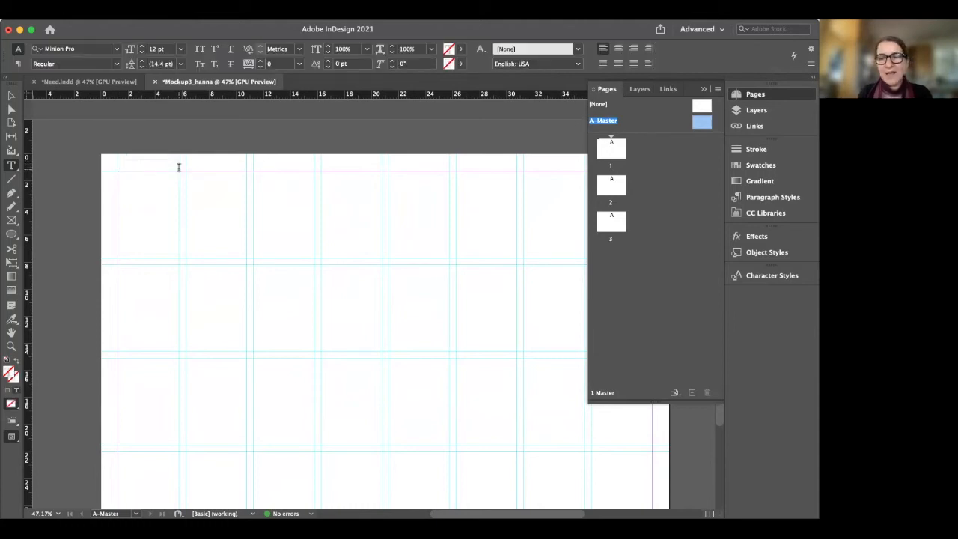
pyautogui.write('stude')
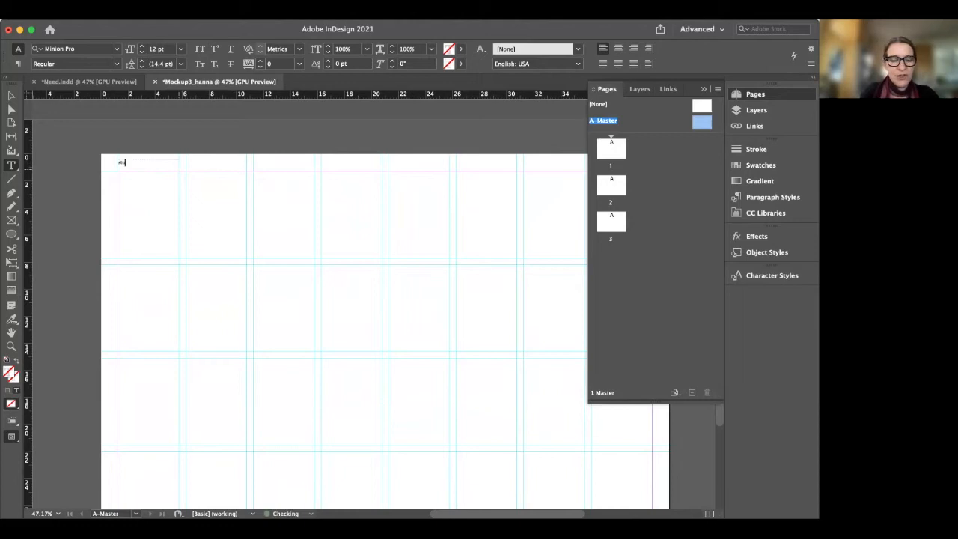
pyautogui.write('nt')
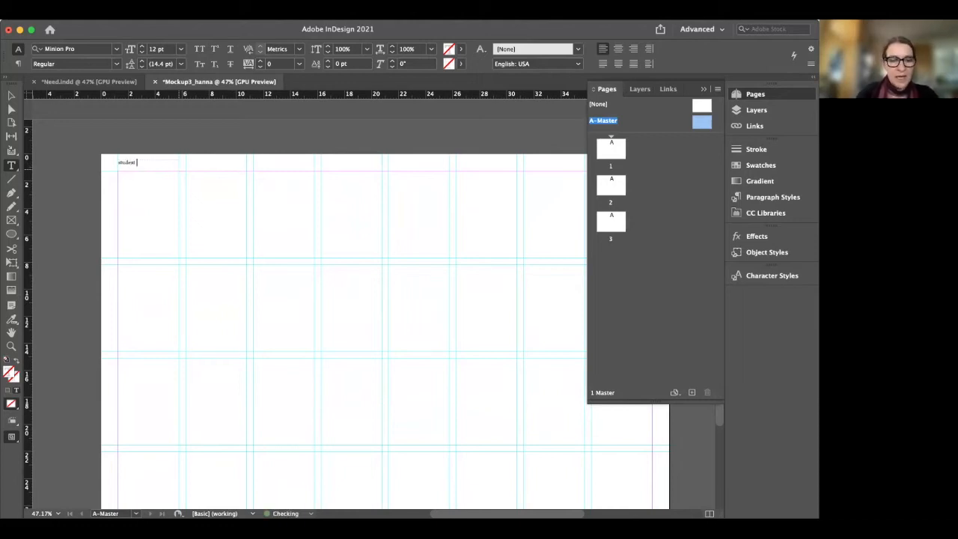
pyautogui.write(' #123456')
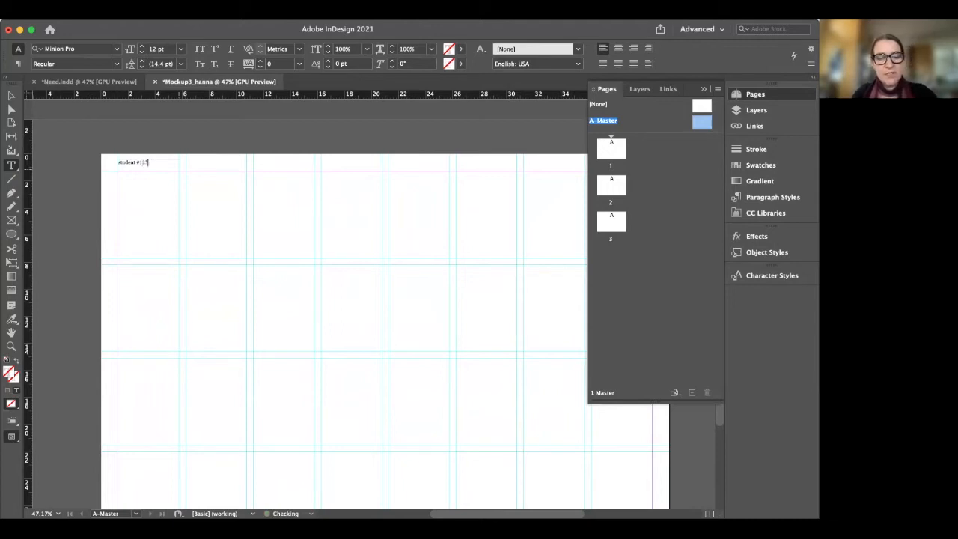
pyautogui.click(117, 162)
pyautogui.press('Return')
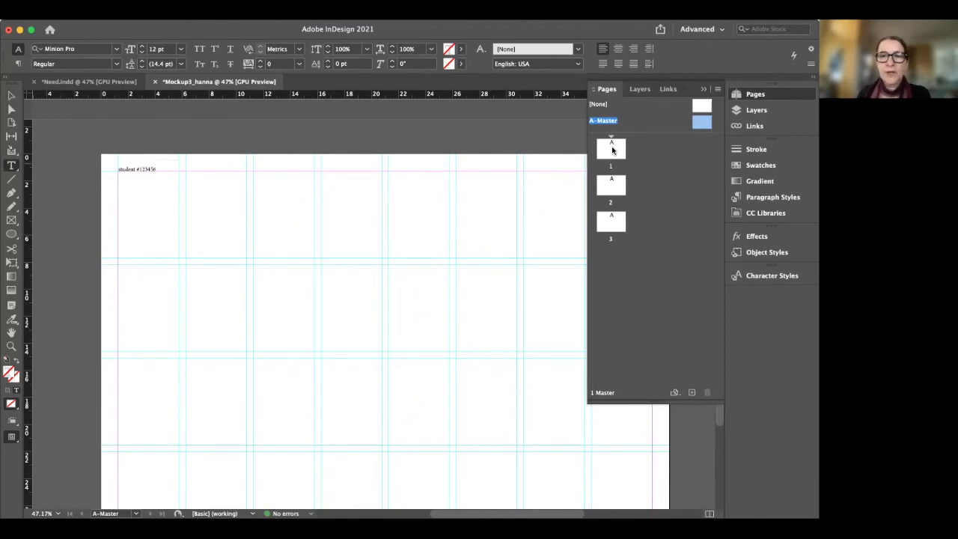
# Check the student number text on the document pages.
pyautogui.keyDown('super'); pyautogui.click(692, 443); pyautogui.keyUp('super')
pyautogui.scroll(-3, 498, 355)
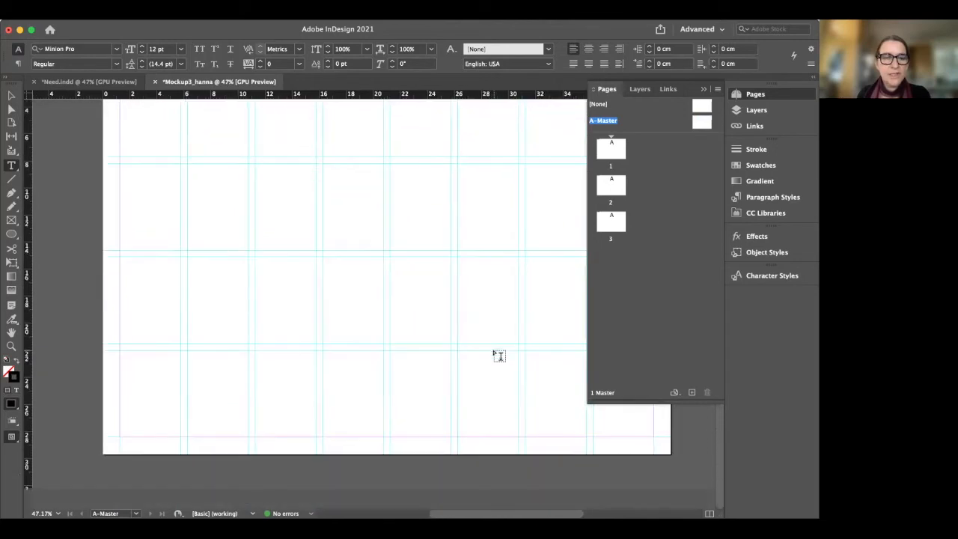
pyautogui.doubleClick(612, 150)
pyautogui.scroll(-1, 470, 223)
pyautogui.scroll(-10, 469, 224)
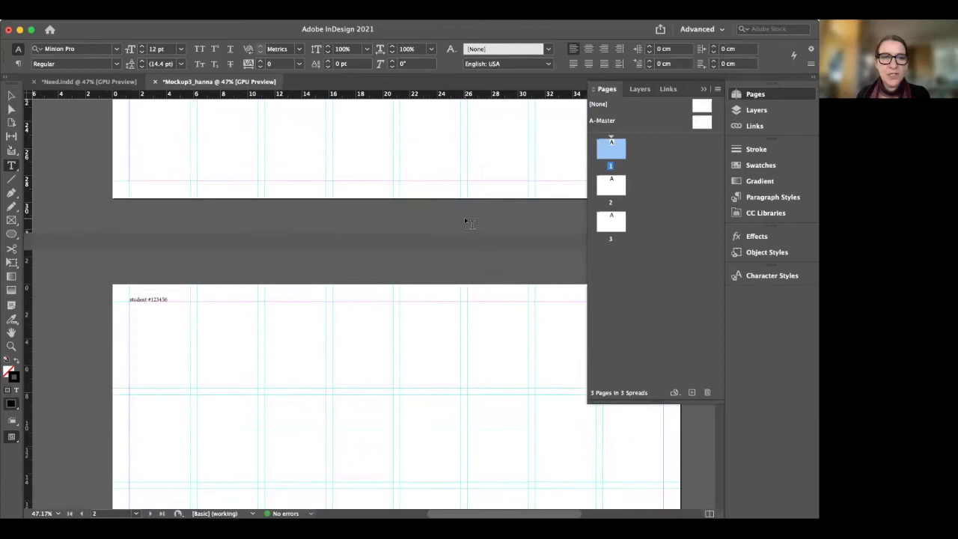
pyautogui.scroll(-15, 469, 224)
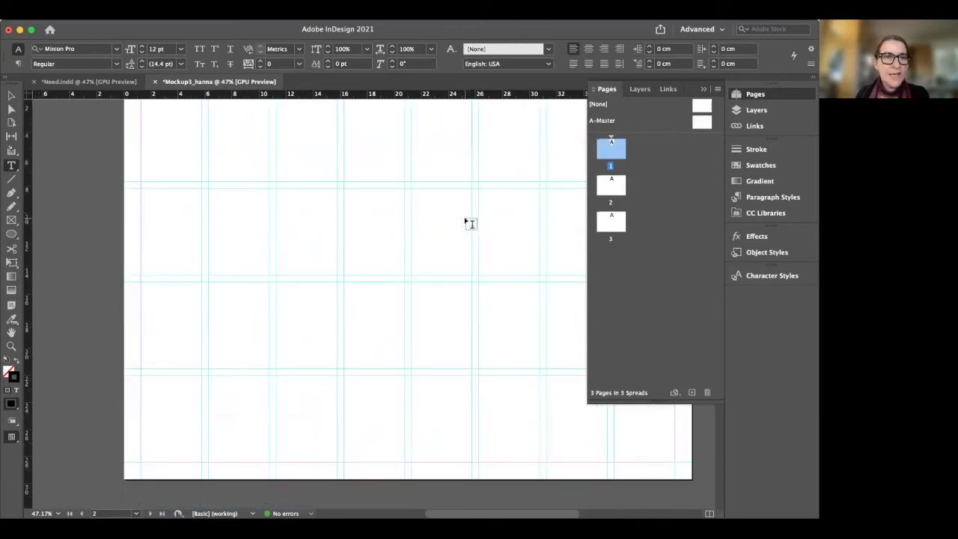
pyautogui.hscroll(2, 470, 223)
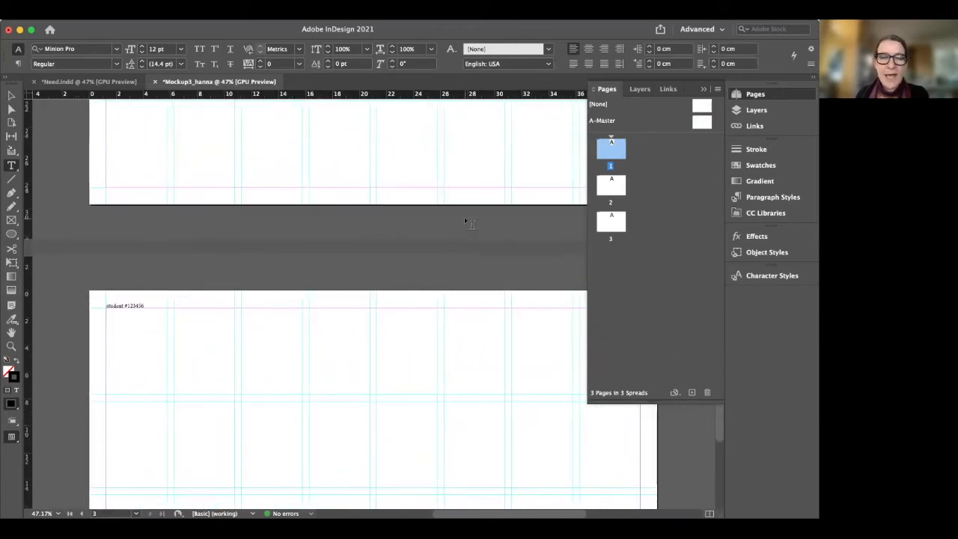
pyautogui.scroll(-5, 261, 257)
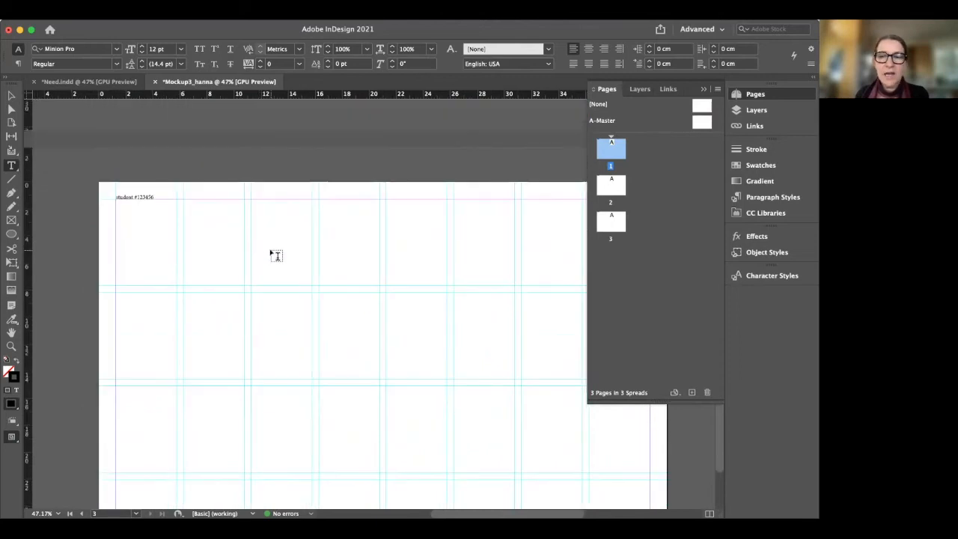
pyautogui.scroll(10, 271, 253)
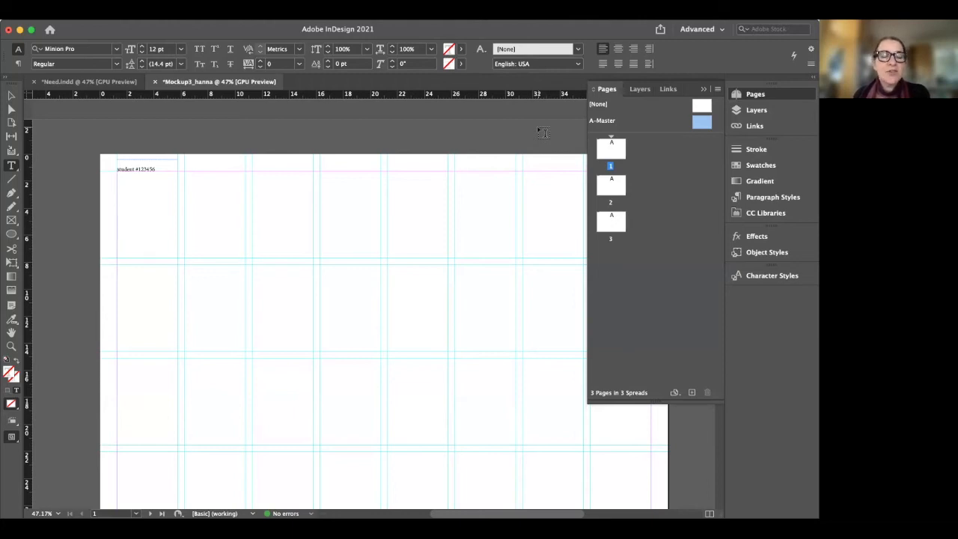
pyautogui.press('super+z')
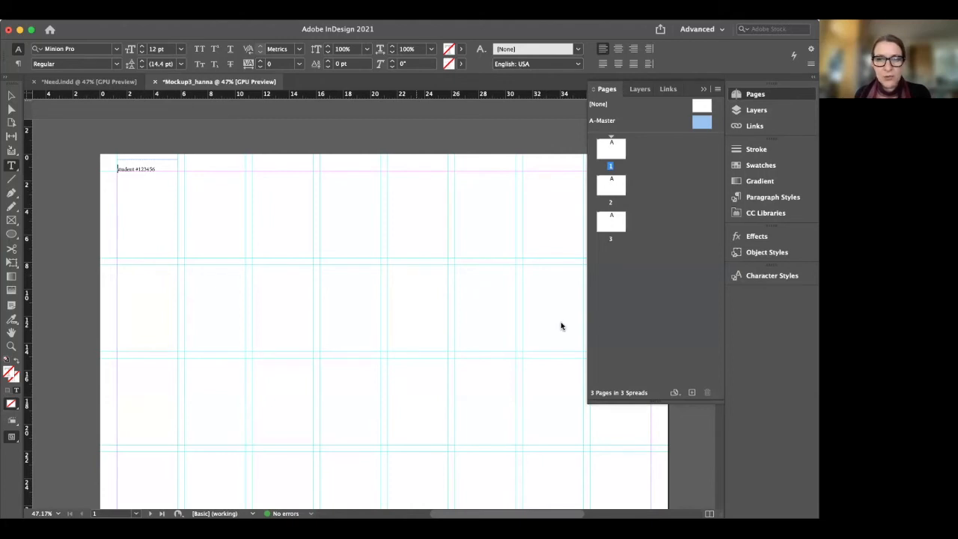
# Switch to Acrobat and look through the three page layouts of the finished example mockup3.pdf.
pyautogui.click(657, 434)
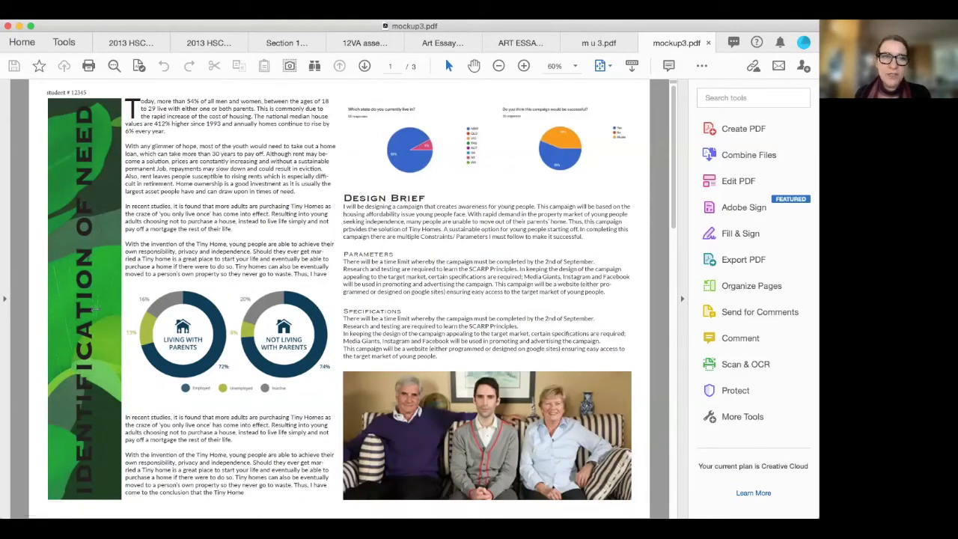
pyautogui.scroll(-3, 94, 308)
pyautogui.scroll(-3, 187, 284)
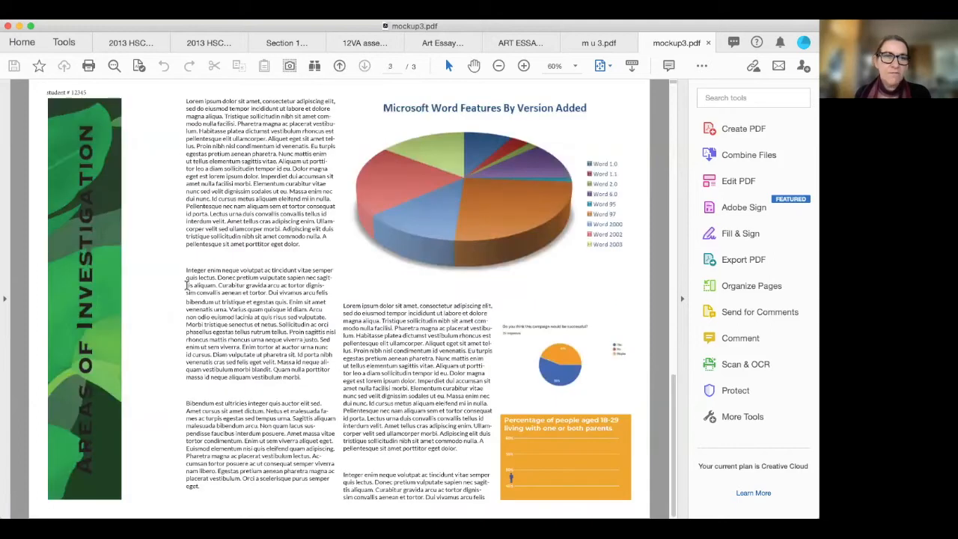
pyautogui.scroll(3, 96, 253)
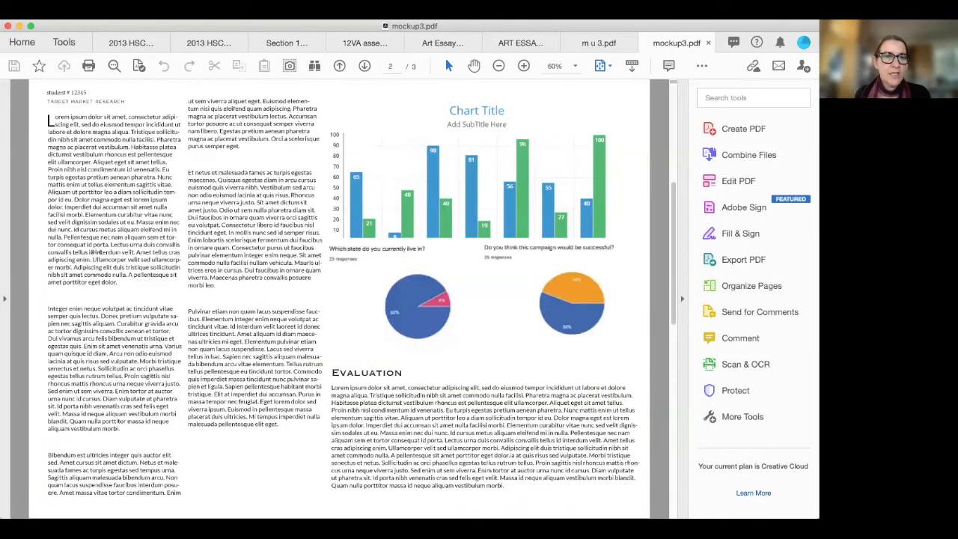
pyautogui.scroll(3, 96, 252)
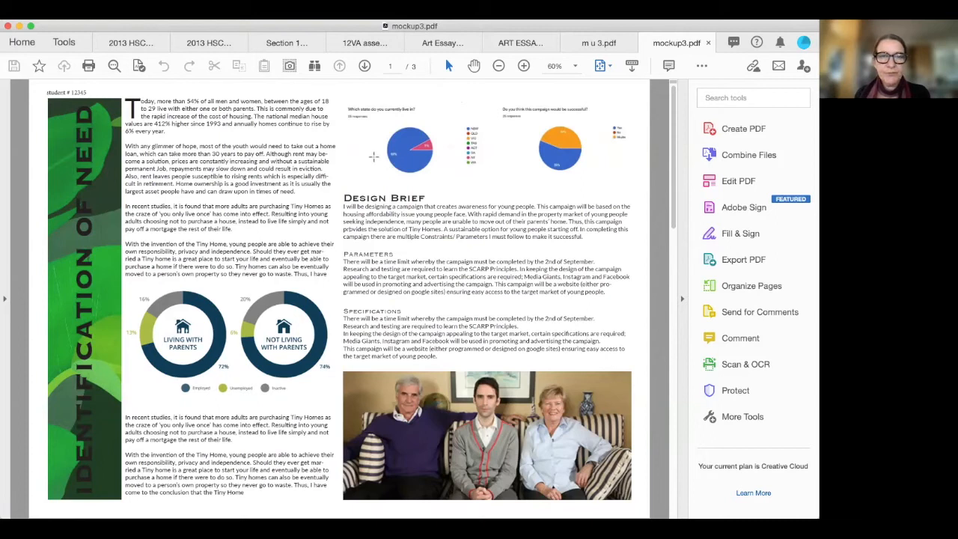
# Switch back to InDesign and create a one-page A3 master with prefix B, based on A-Master.
pyautogui.press('super+Tab')
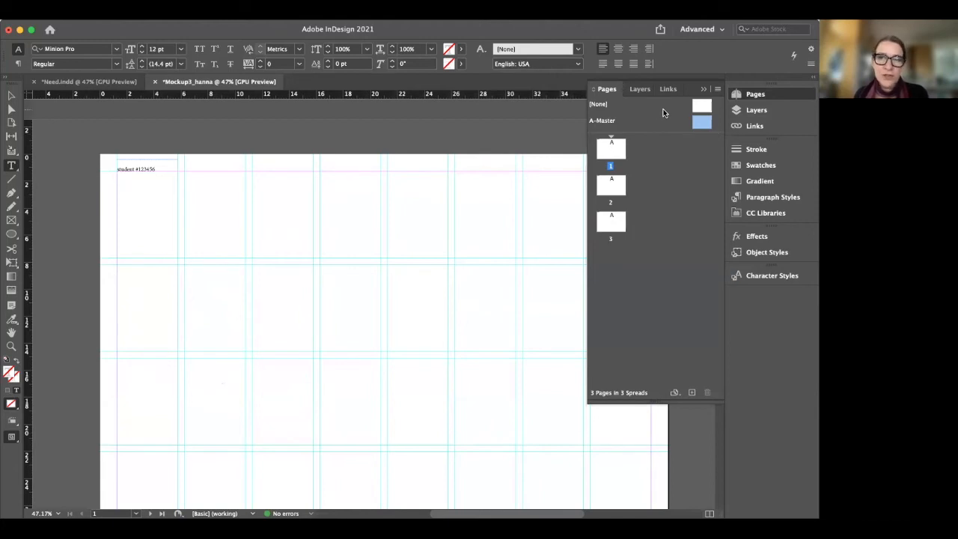
pyautogui.rightClick(700, 120)
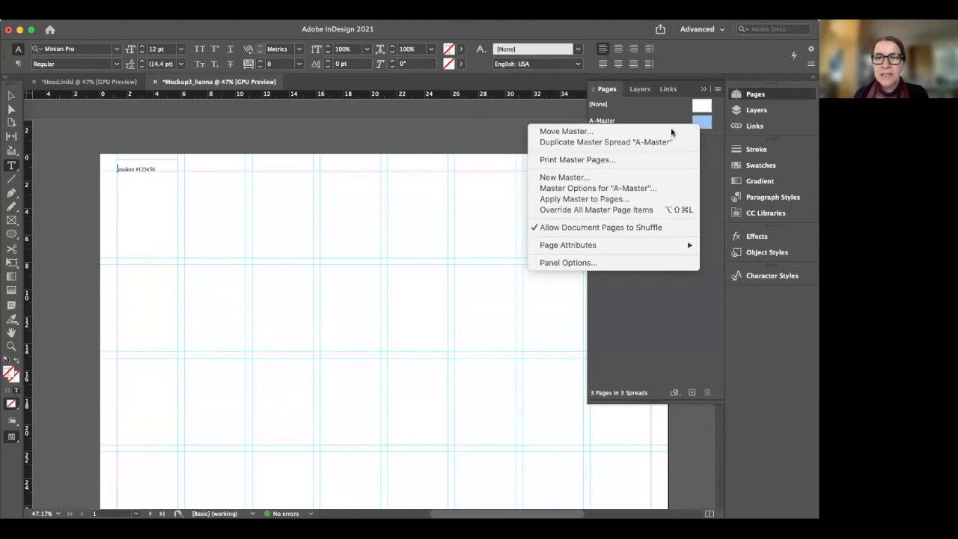
pyautogui.click(575, 178)
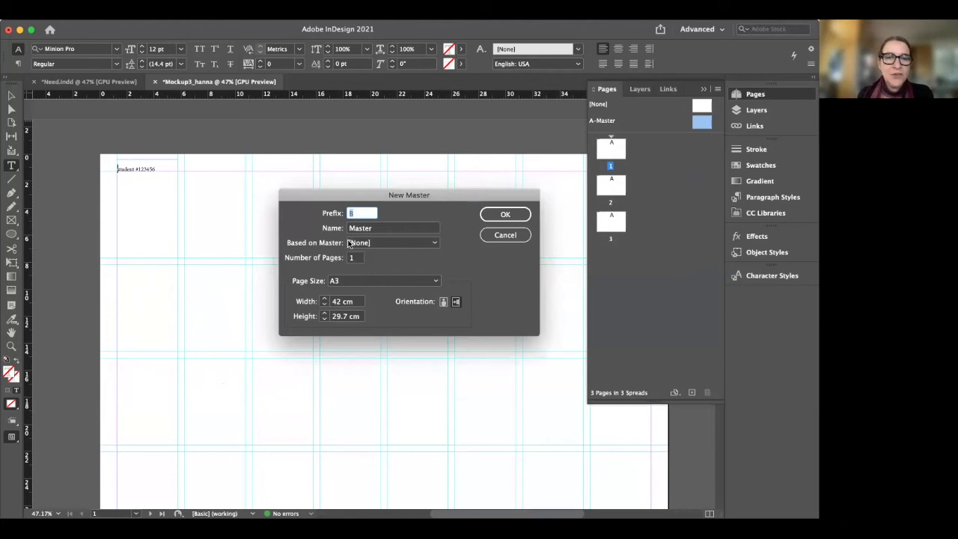
pyautogui.click(395, 243)
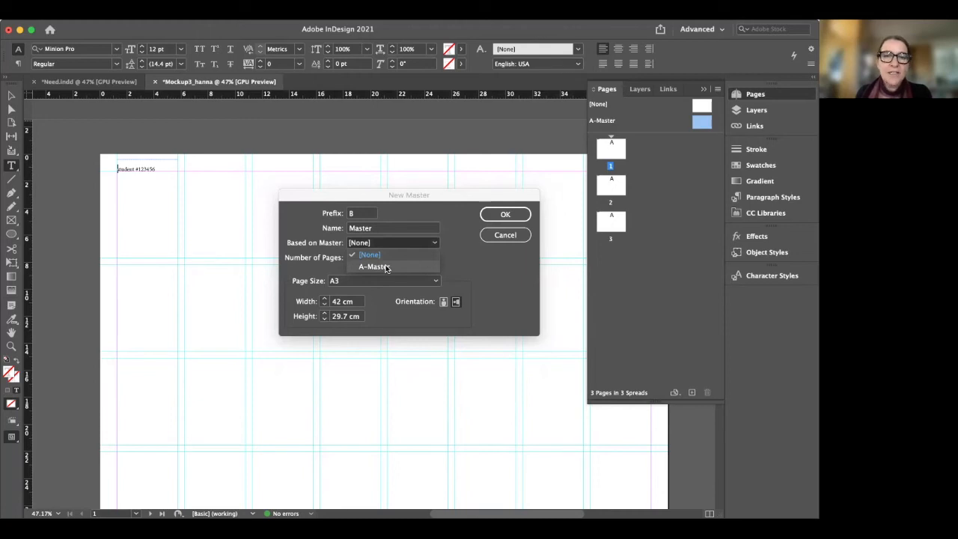
pyautogui.click(374, 267)
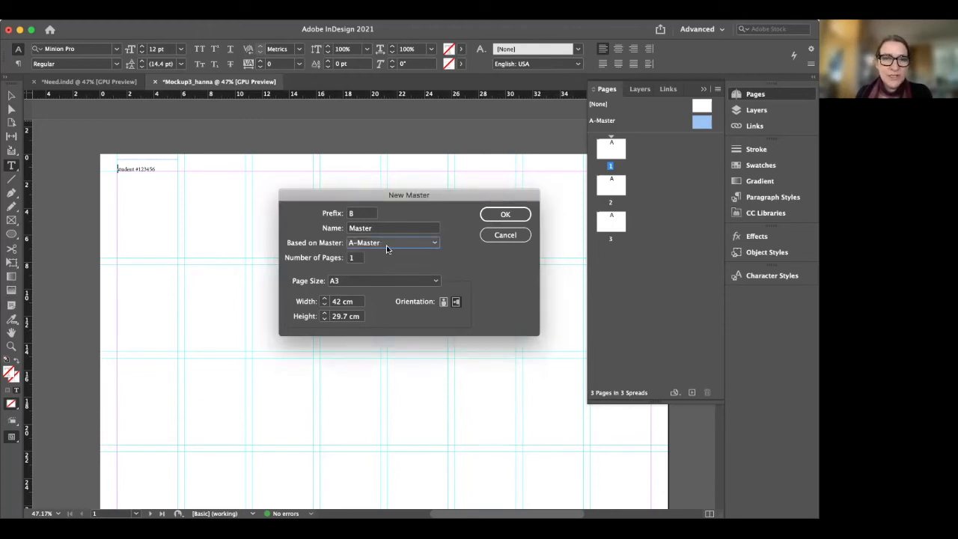
pyautogui.click(494, 215)
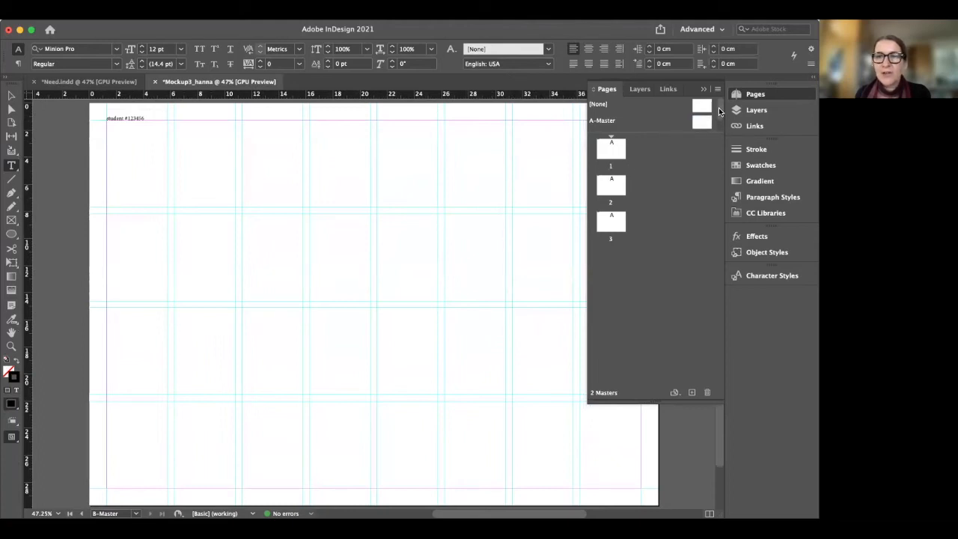
pyautogui.scroll(-1, 718, 107)
pyautogui.click(706, 124)
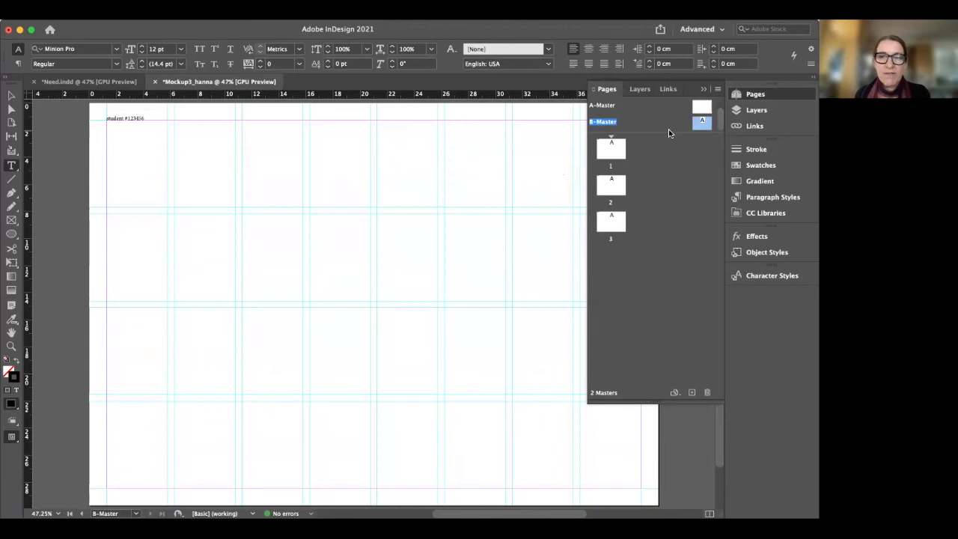
pyautogui.moveTo(702, 107); pyautogui.dragTo(705, 124)
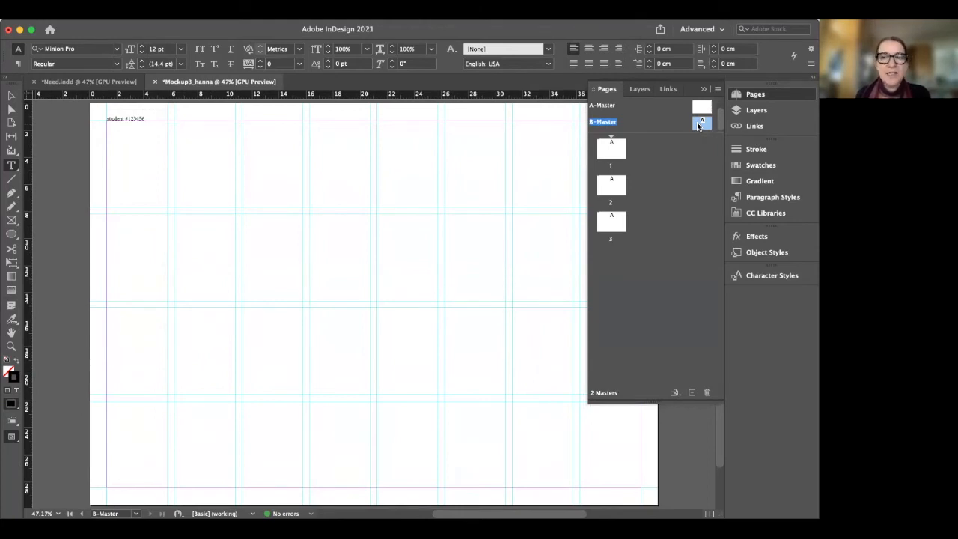
# Draw a rectangular image frame about 4.5 cm wide and 27.16 cm high over B-Master's first column.
pyautogui.click(12, 221)
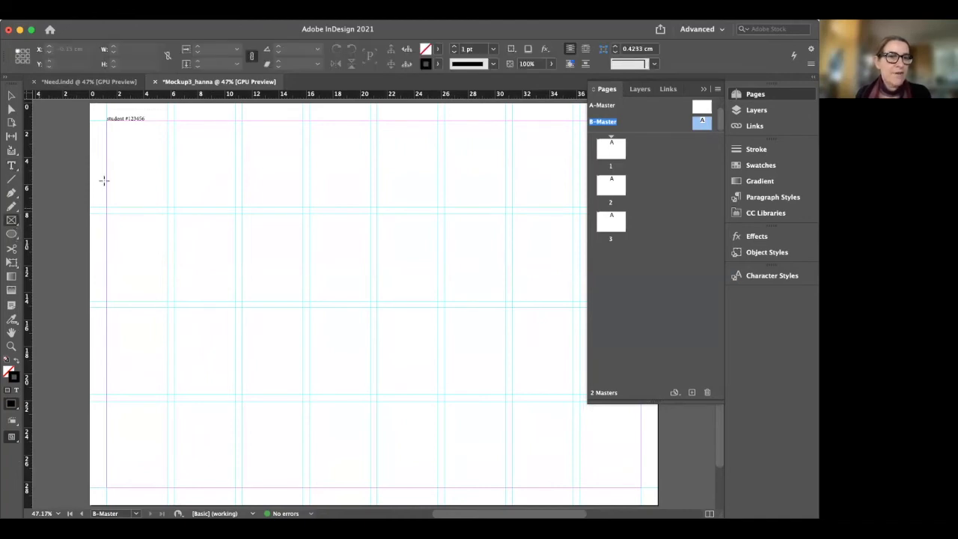
pyautogui.moveTo(109, 125); pyautogui.dragTo(169, 492)
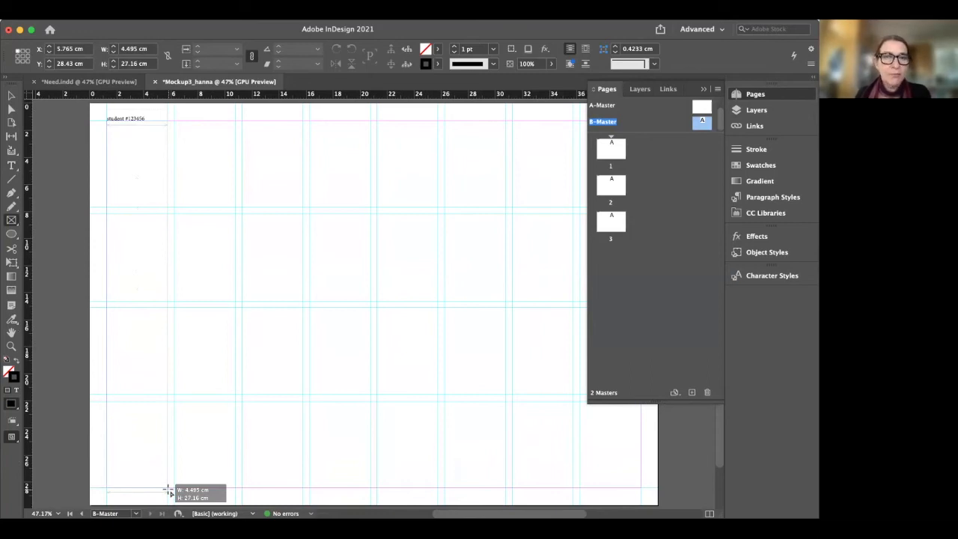
pyautogui.moveTo(169, 491); pyautogui.dragTo(169, 491)
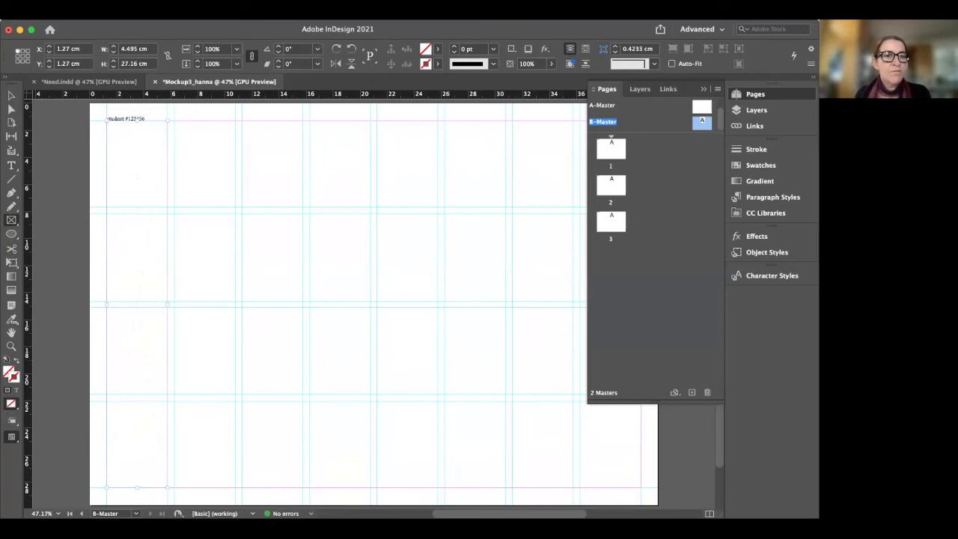
# Place SustainabilityNiche.jpeg from the IMAGES folder into the first-column frame on B-Master.
pyautogui.click(83, 21)
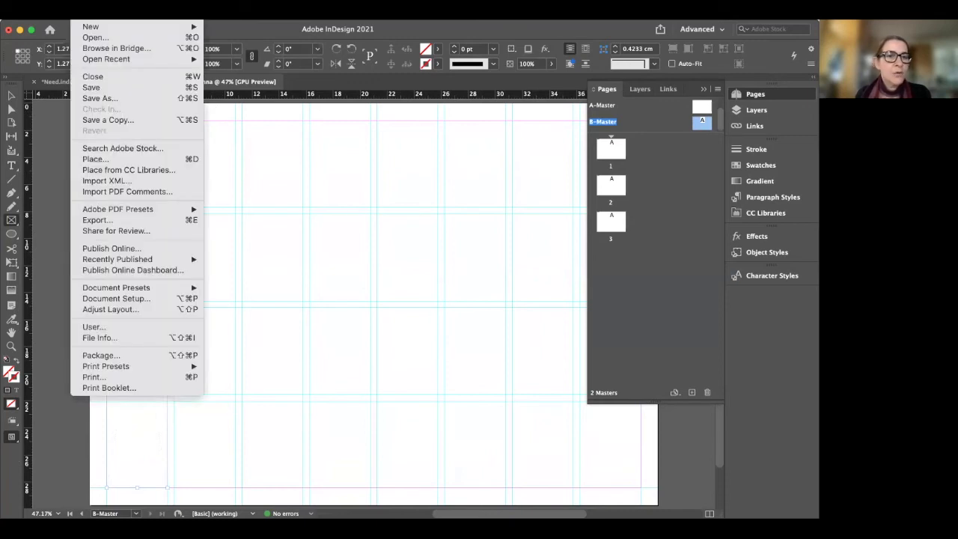
pyautogui.click(90, 159)
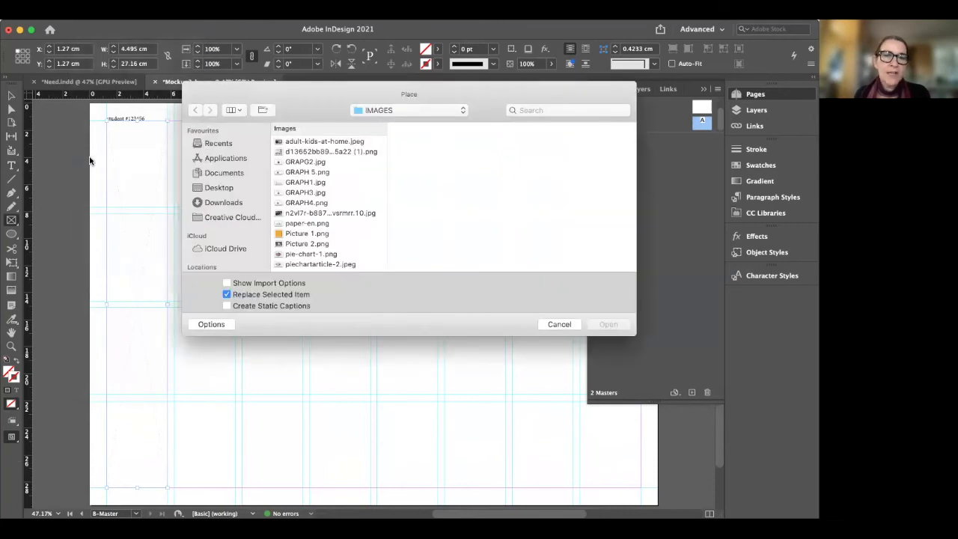
pyautogui.scroll(-4, 320, 179)
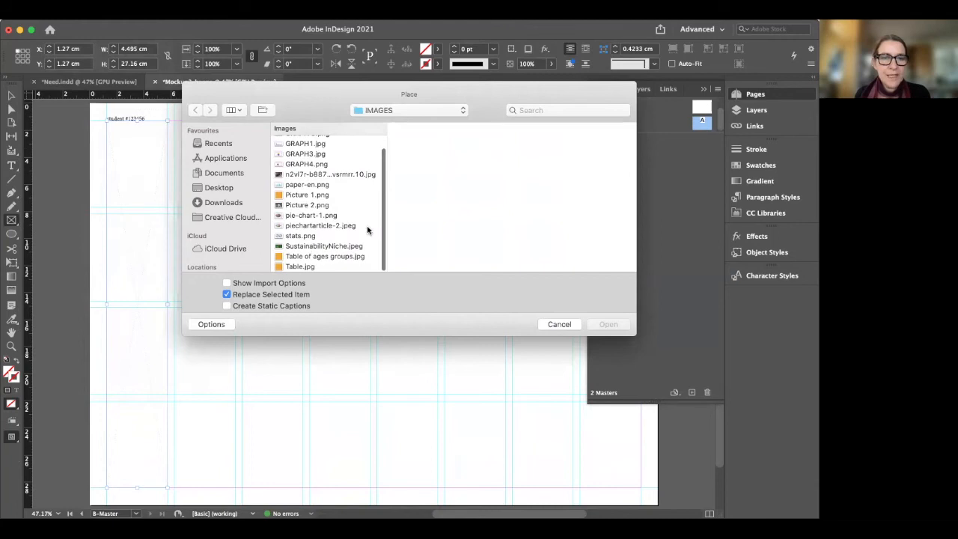
pyautogui.click(335, 245)
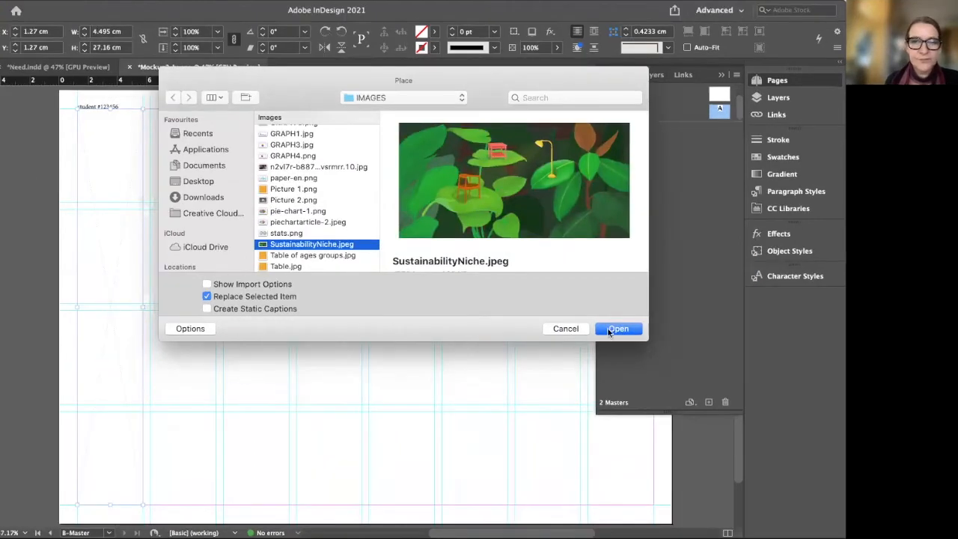
pyautogui.click(608, 324)
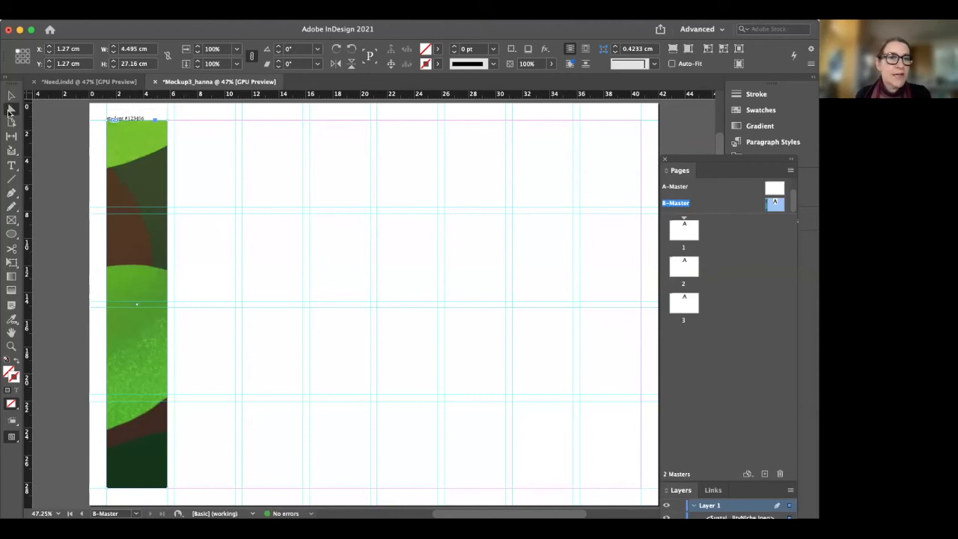
# Scale the leaf picture proportionally inside its frame to about 63% and reposition it so green leaves fill the whole column.
pyautogui.click(11, 110)
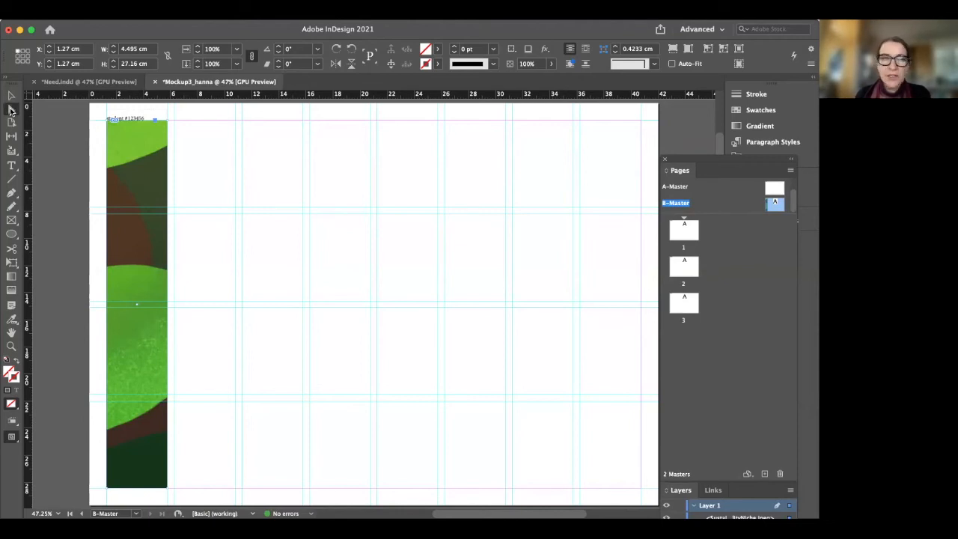
pyautogui.moveTo(142, 184)
pyautogui.mouseDown()
pyautogui.moveTo(167, 190)
pyautogui.moveTo(145, 188)
pyautogui.mouseUp()
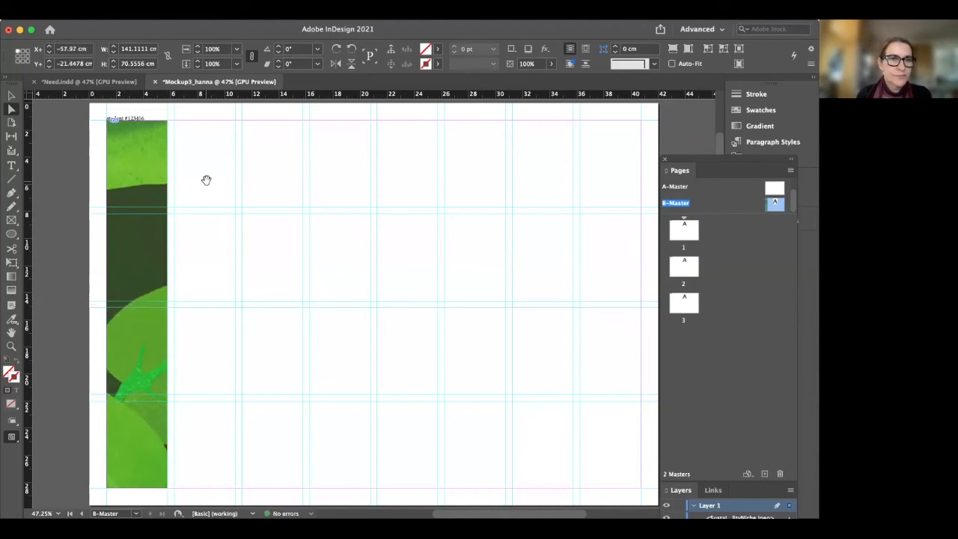
pyautogui.press('super+alt+comma')
pyautogui.press('super+alt+comma')
pyautogui.press('super+alt+comma')
pyautogui.press('super+alt+comma')
pyautogui.press('super+alt+comma')
pyautogui.press('super+alt+comma')
pyautogui.press('super+alt+comma')
pyautogui.press('super+alt+comma')
pyautogui.press('super+alt+comma')
pyautogui.press('super+alt+comma')
pyautogui.press('super+alt+comma')
pyautogui.press('super+alt+comma')
pyautogui.press('super+alt+comma')
pyautogui.press('super+alt+comma')
pyautogui.press('super+alt+comma')
pyautogui.press('super+alt+comma')
pyautogui.press('super+alt+comma')
pyautogui.press('super+alt+comma')
pyautogui.press('super+alt+comma')
pyautogui.press('super+alt+comma')
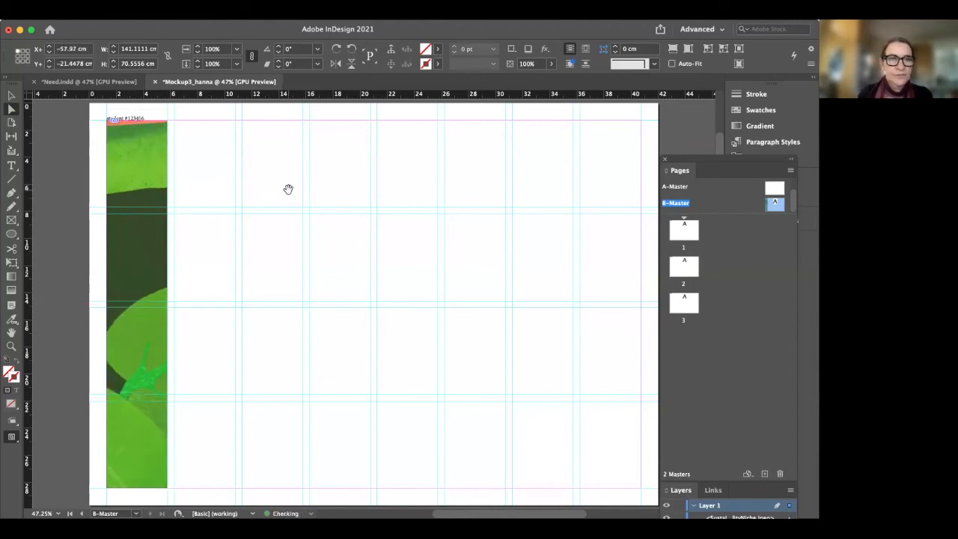
pyautogui.press('super+alt+comma')
pyautogui.press('super+alt+comma')
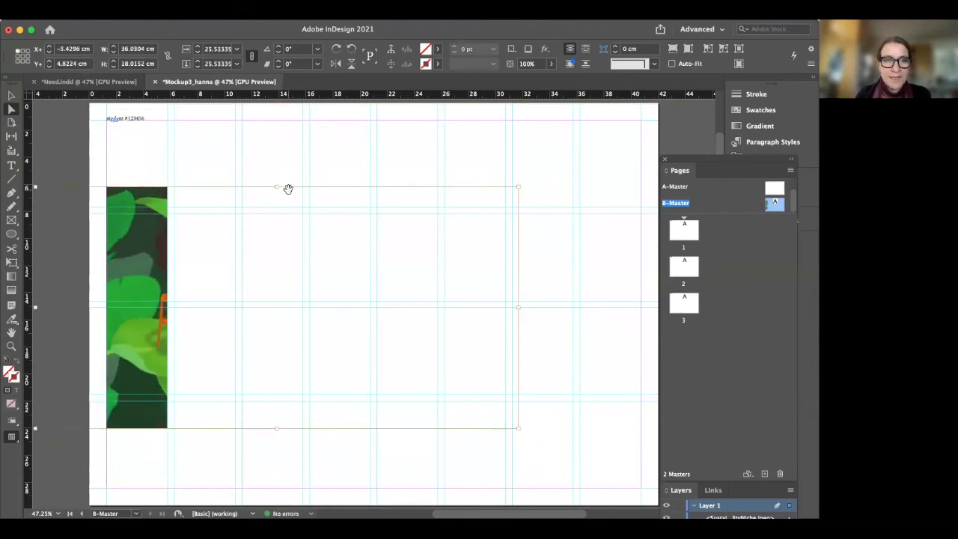
pyautogui.press('super+alt+comma')
pyautogui.press('super+alt+comma')
pyautogui.press('super+alt+comma')
pyautogui.press('super+alt+comma')
pyautogui.press('super+alt+period')
pyautogui.press('super+alt+period')
pyautogui.press('super+alt+period')
pyautogui.press('super+alt+period')
pyautogui.press('super+alt+period')
pyautogui.press('super+alt+period')
pyautogui.press('super+alt+period')
pyautogui.press('super+alt+period')
pyautogui.press('super+alt+period')
pyautogui.press('super+alt+period')
pyautogui.press('super+alt+period')
pyautogui.press('super+alt+period')
pyautogui.press('super+alt+period')
pyautogui.press('super+alt+period')
pyautogui.press('super+alt+period')
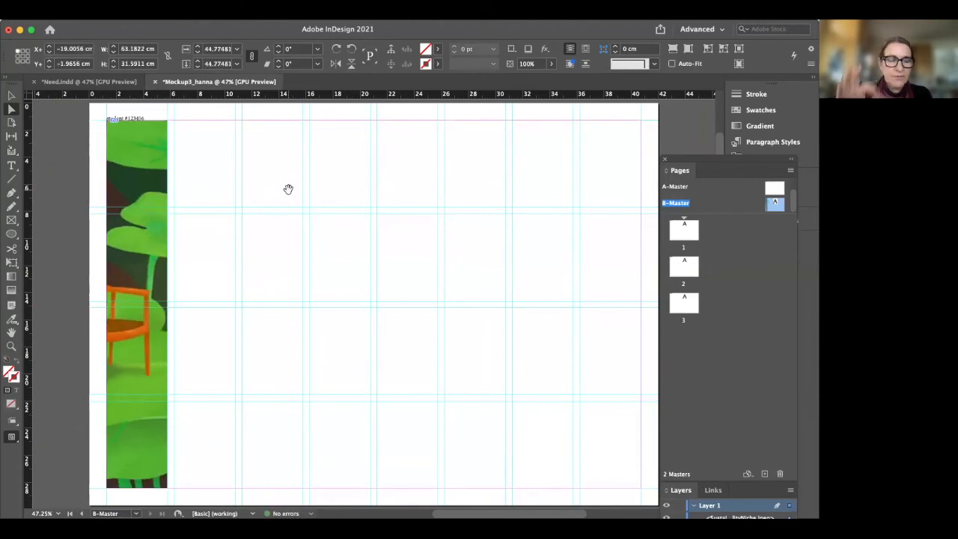
pyautogui.press('super+alt+comma')
pyautogui.press('super+alt+comma')
pyautogui.press('super+alt+comma')
pyautogui.press('super+alt+comma')
pyautogui.press('super+alt+comma')
pyautogui.press('super+alt+period')
pyautogui.press('super+alt+period')
pyautogui.press('super+alt+period')
pyautogui.press('super+alt+period')
pyautogui.press('super+alt+period')
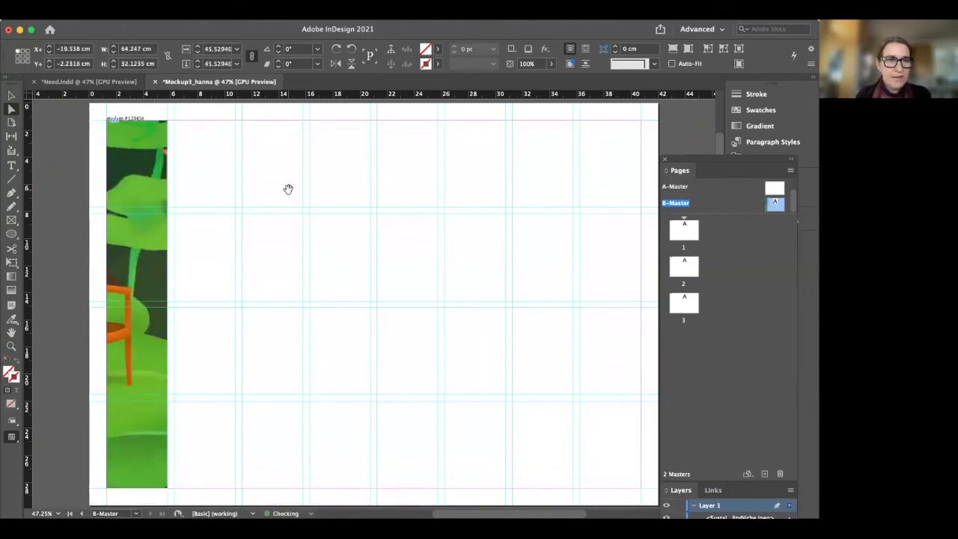
pyautogui.press('super+comma')
pyautogui.press('super+comma')
pyautogui.press('super+comma')
pyautogui.press('super+comma')
pyautogui.press('super+comma')
pyautogui.press('super+comma')
pyautogui.press('super+comma')
pyautogui.press('super+comma')
pyautogui.press('super+comma')
pyautogui.press('super+comma')
pyautogui.press('super+comma')
pyautogui.press('super+comma')
pyautogui.press('super+comma')
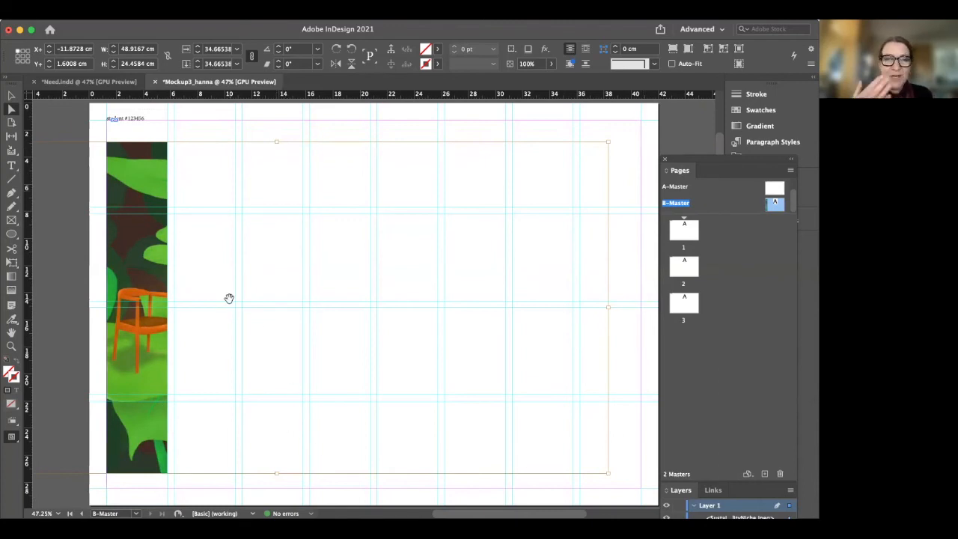
pyautogui.press('super+alt+shift+c')
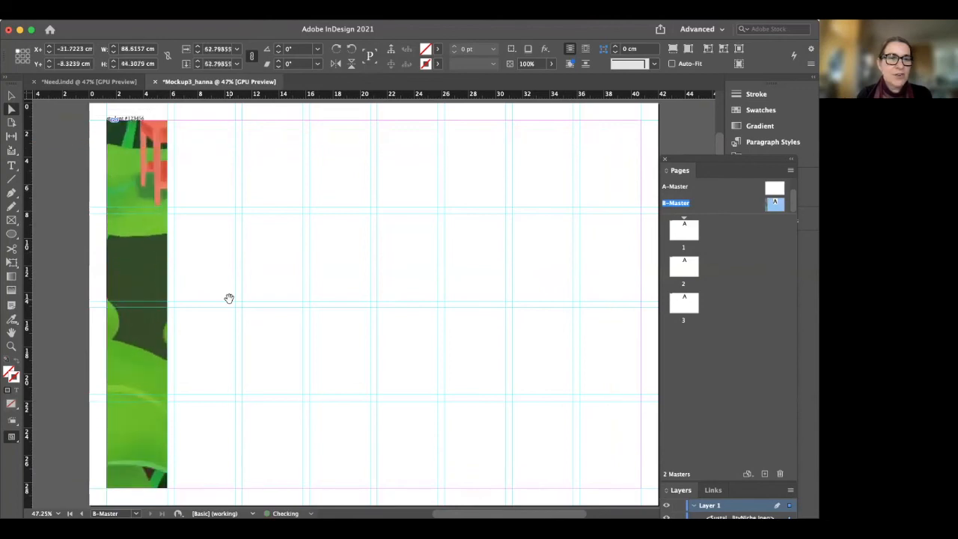
pyautogui.moveTo(128, 276)
pyautogui.mouseDown()
pyautogui.moveTo(214, 280)
pyautogui.moveTo(113, 276)
pyautogui.moveTo(109, 265)
pyautogui.moveTo(145, 274)
pyautogui.mouseUp()
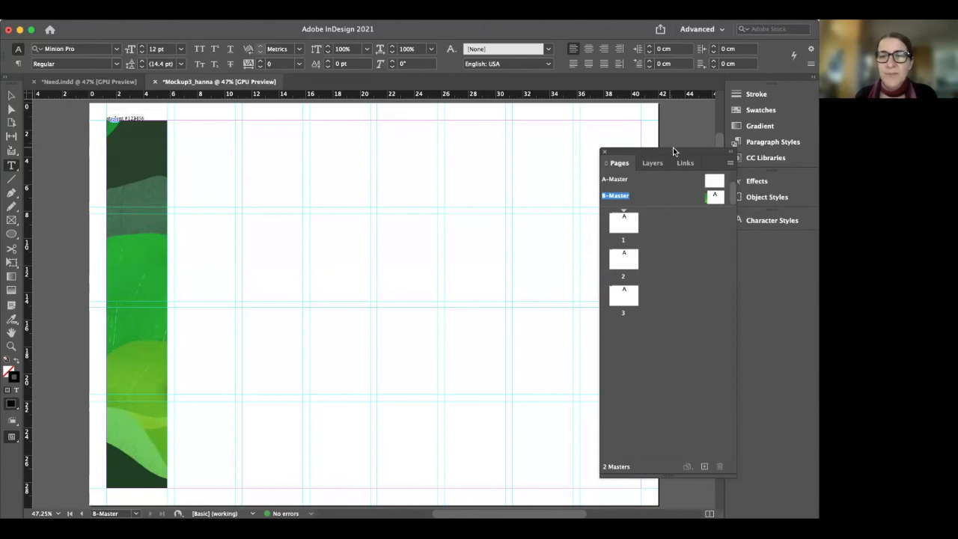
# Compare the layouts of A-Master and B-Master.
pyautogui.click(713, 183)
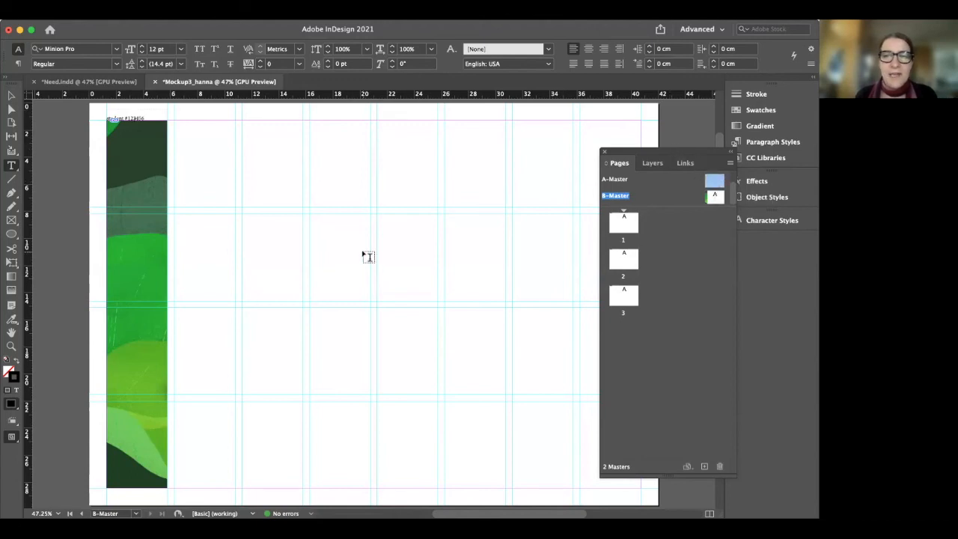
pyautogui.doubleClick(713, 184)
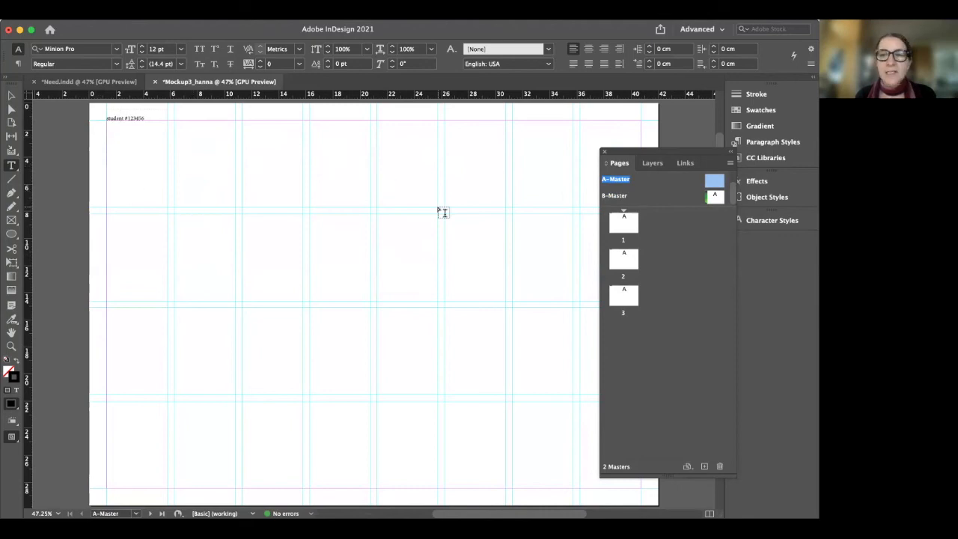
pyautogui.doubleClick(716, 200)
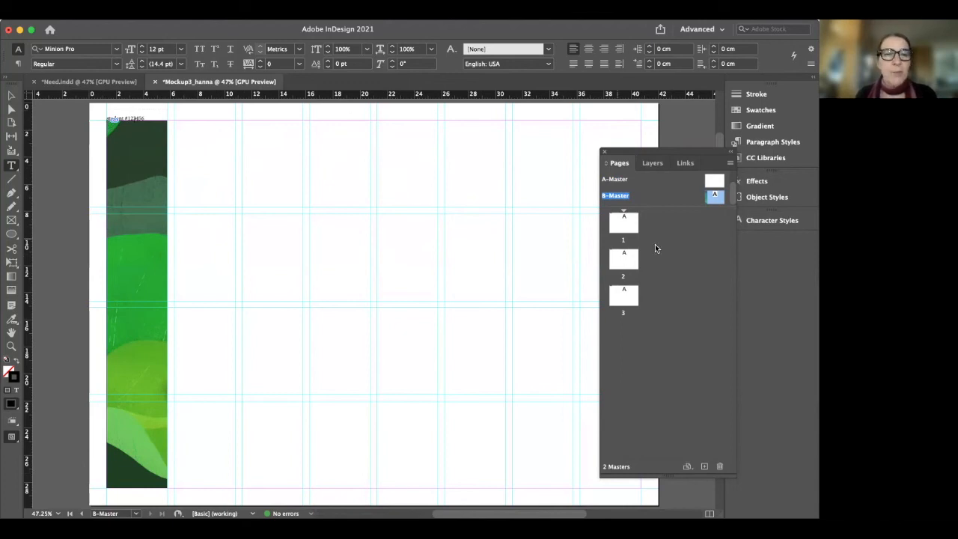
pyautogui.scroll(1, 661, 197)
pyautogui.scroll(-1, 663, 191)
pyautogui.click(664, 192)
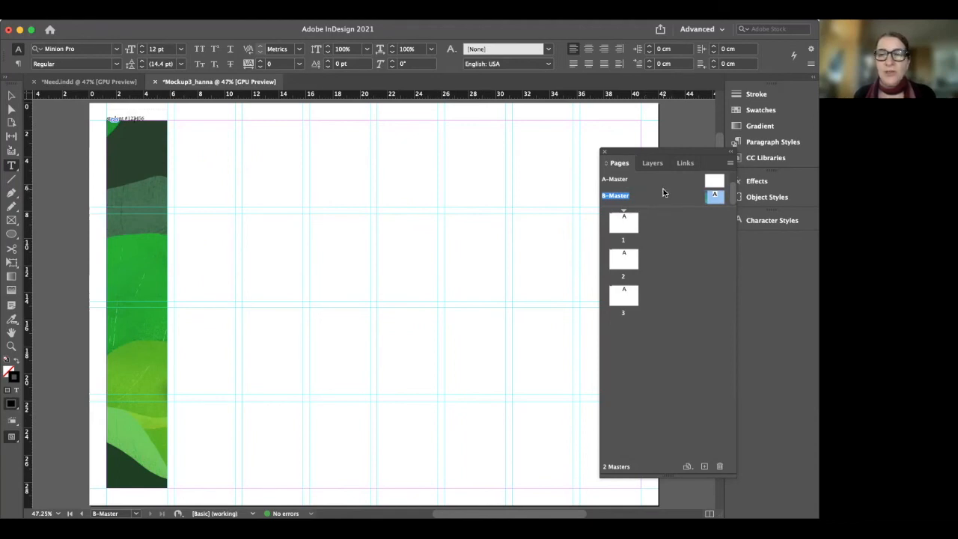
# Apply B-Master to page 1 and compare it with page 2.
pyautogui.doubleClick(623, 224)
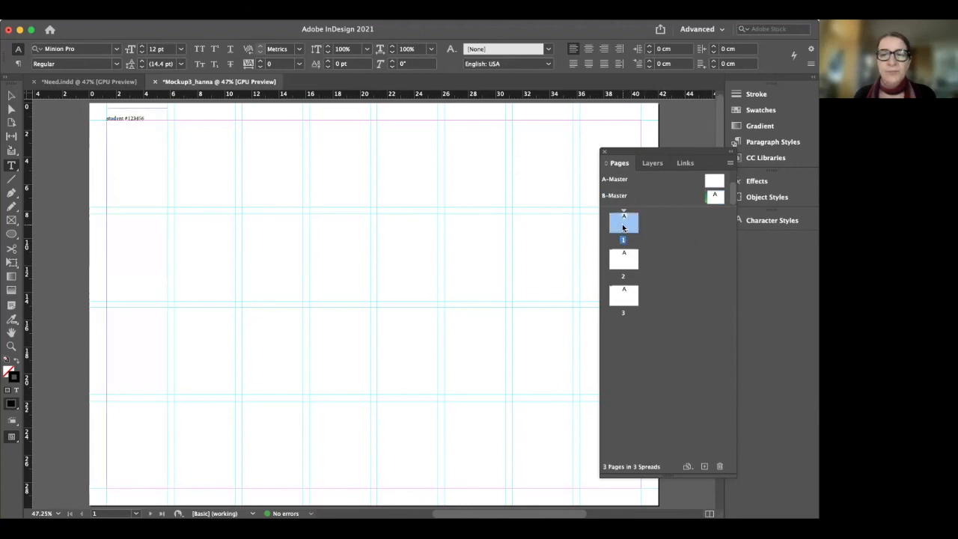
pyautogui.click(716, 196)
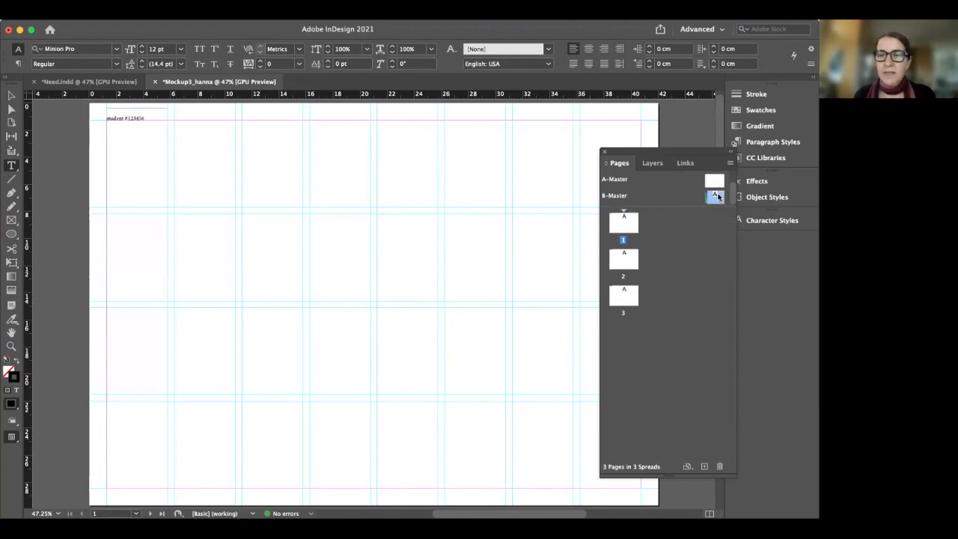
pyautogui.moveTo(716, 196); pyautogui.dragTo(624, 225)
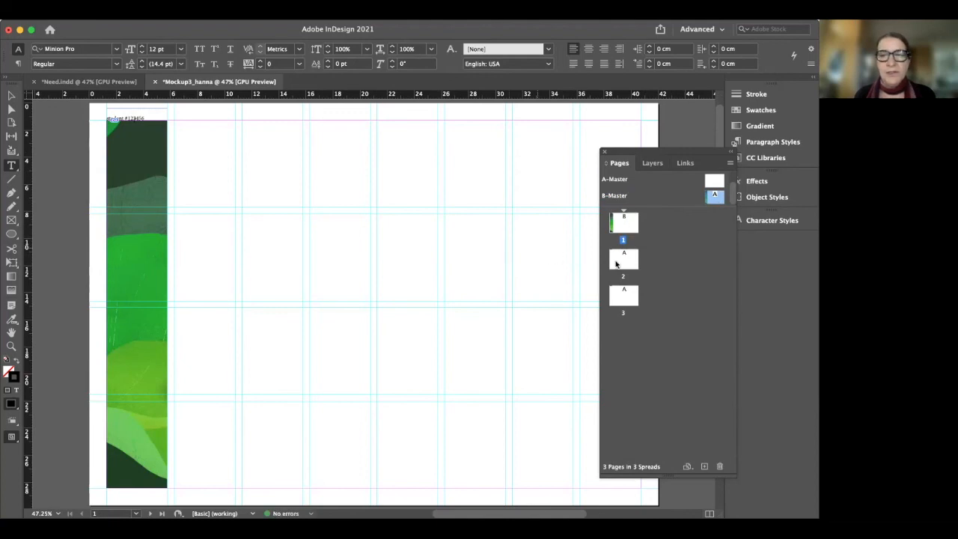
pyautogui.click(619, 261)
pyautogui.scroll(-5, 505, 241)
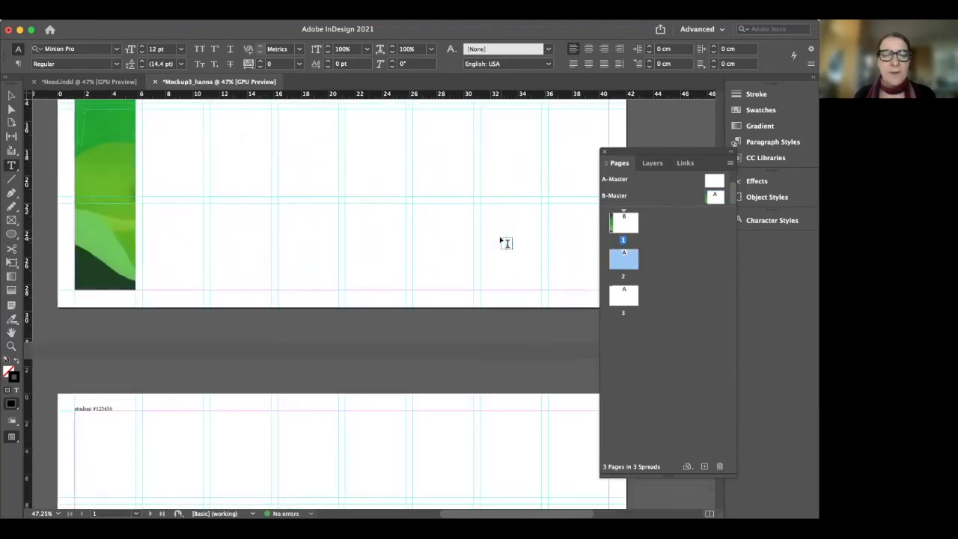
pyautogui.scroll(-5, 505, 243)
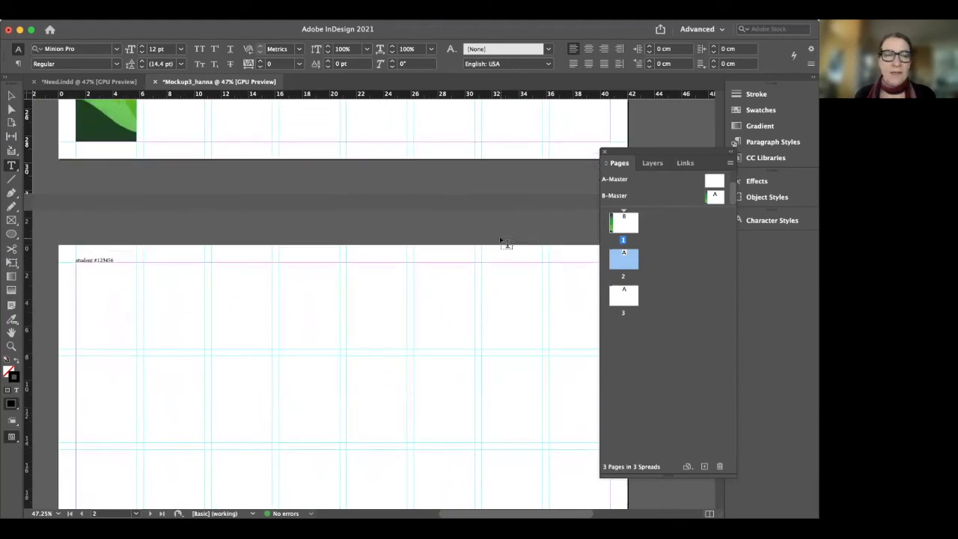
pyautogui.scroll(-3, 504, 242)
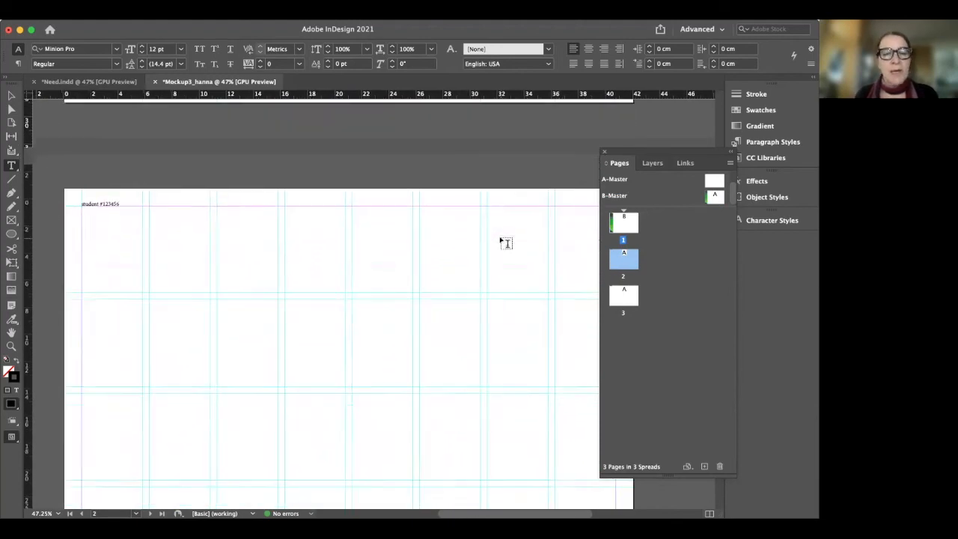
# Apply B-Master to page 3 and check the page's layout with the floating Pages panel moved clear of it.
pyautogui.scroll(-2, 505, 242)
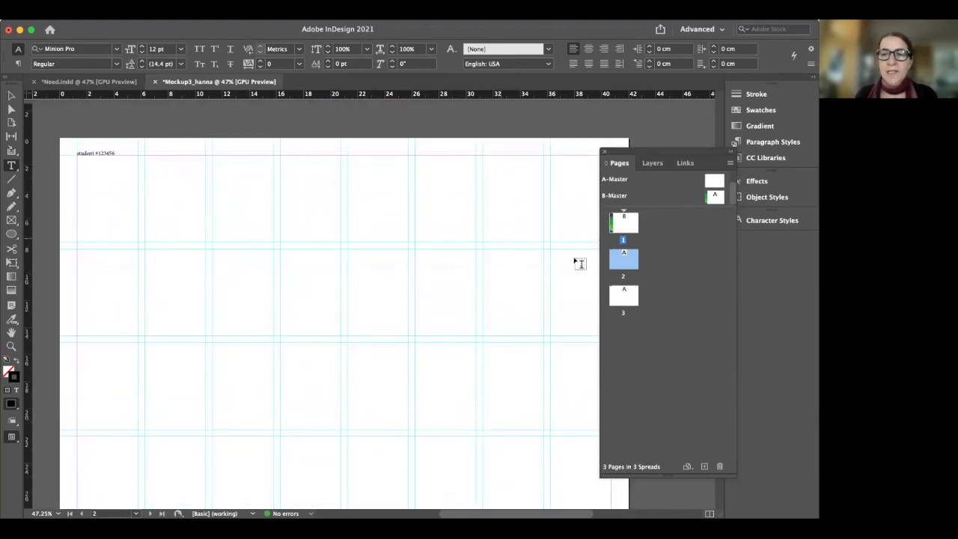
pyautogui.click(633, 291)
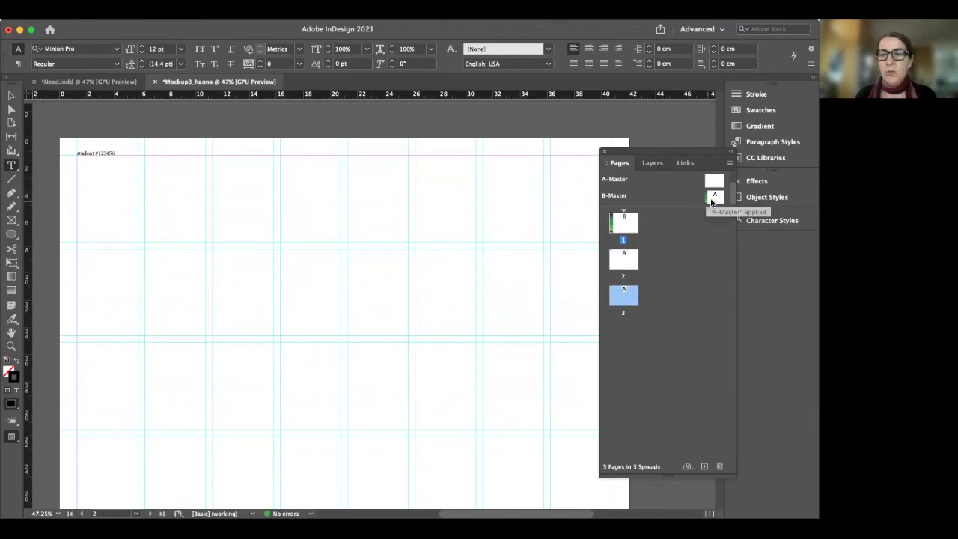
pyautogui.moveTo(713, 201); pyautogui.dragTo(622, 294)
pyautogui.scroll(-2, 385, 288)
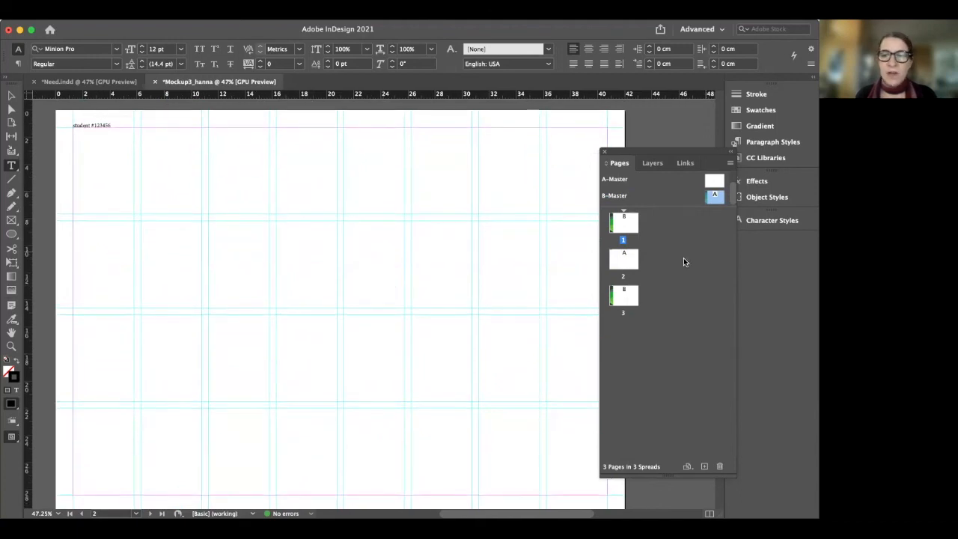
pyautogui.scroll(-3, 419, 313)
pyautogui.scroll(-15, 424, 316)
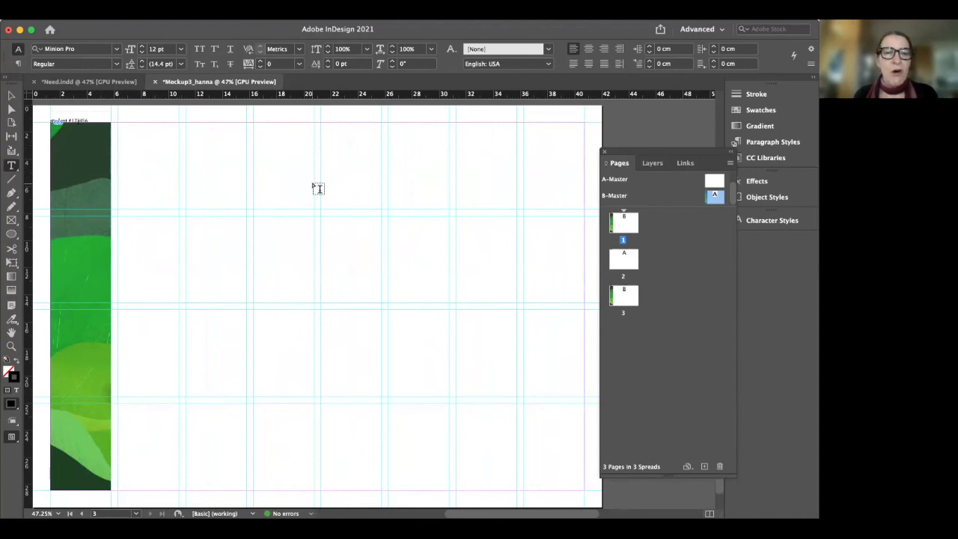
pyautogui.moveTo(673, 150); pyautogui.dragTo(658, 187)
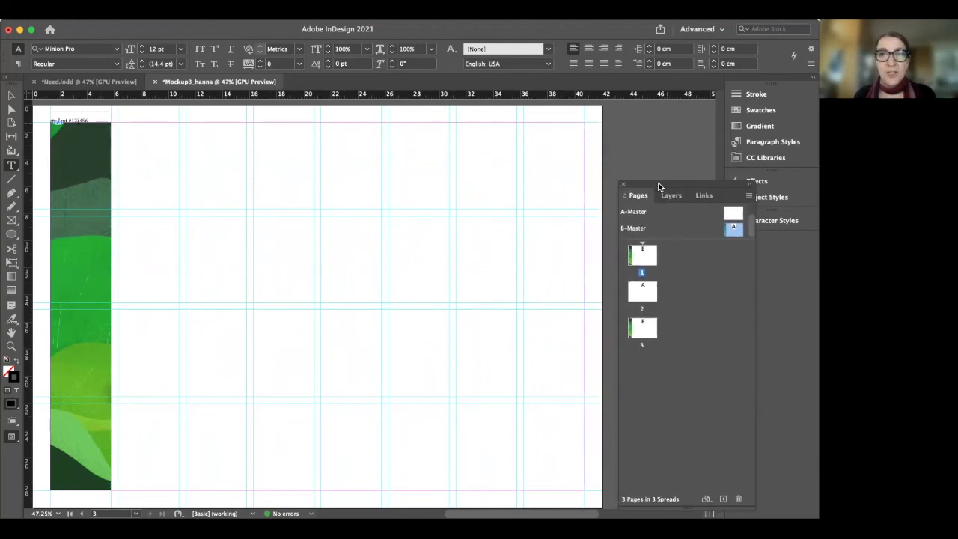
pyautogui.moveTo(658, 186); pyautogui.dragTo(659, 185)
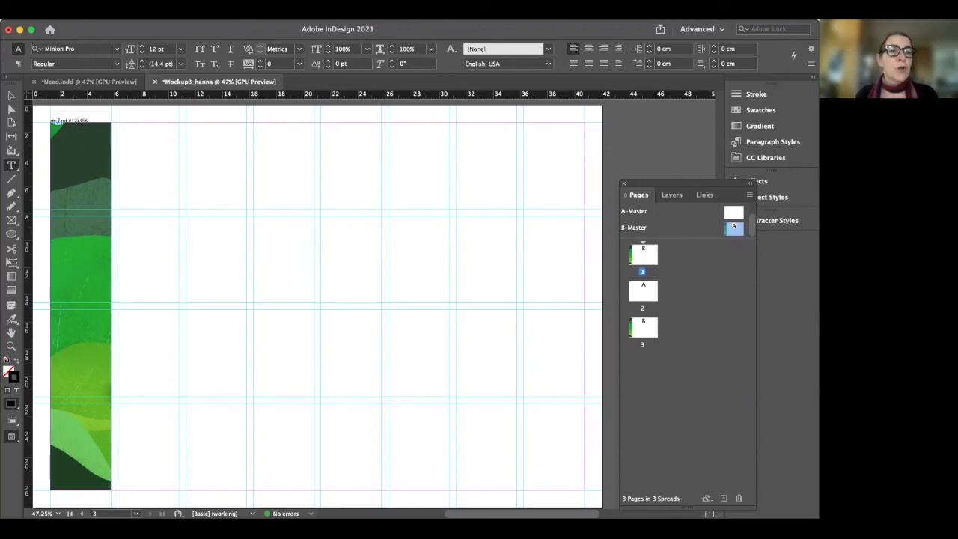
# Save the mockup as an InDesign 2021 document in the INDESIGN folder on the Desktop, keeping the proposed file name.
pyautogui.click(81, 14)
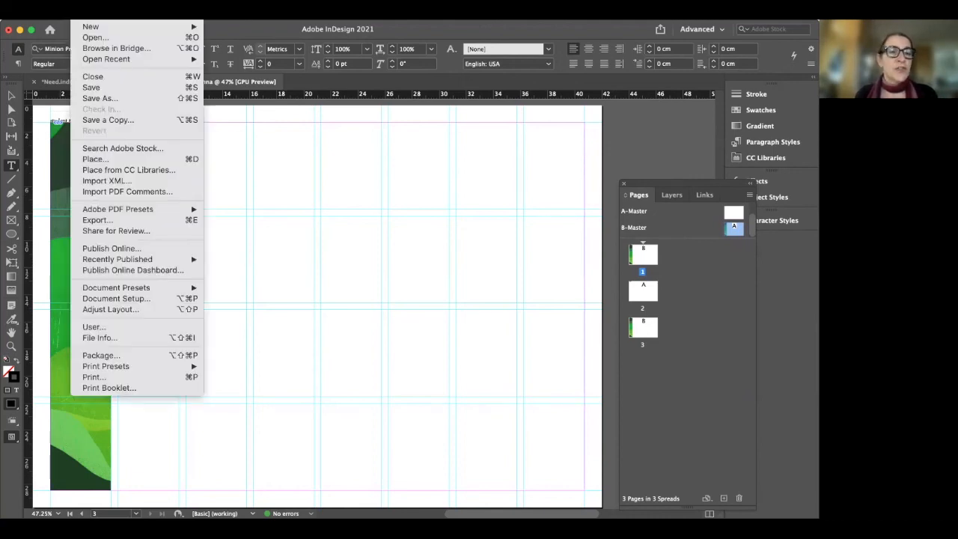
pyautogui.click(93, 100)
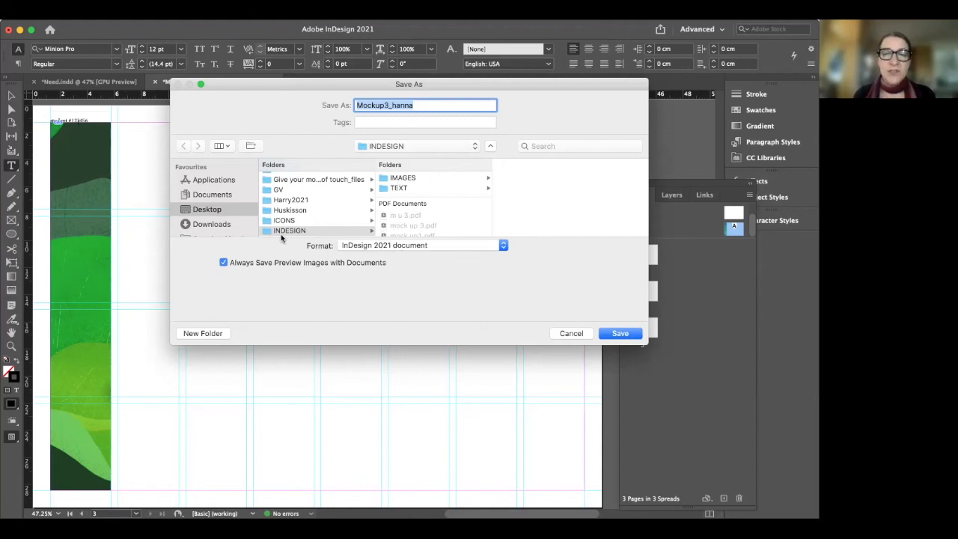
pyautogui.click(618, 334)
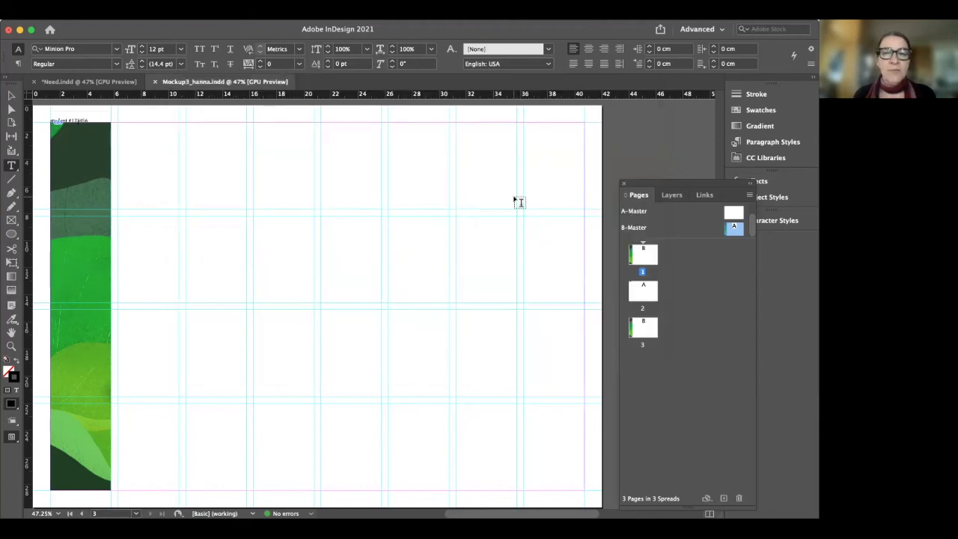